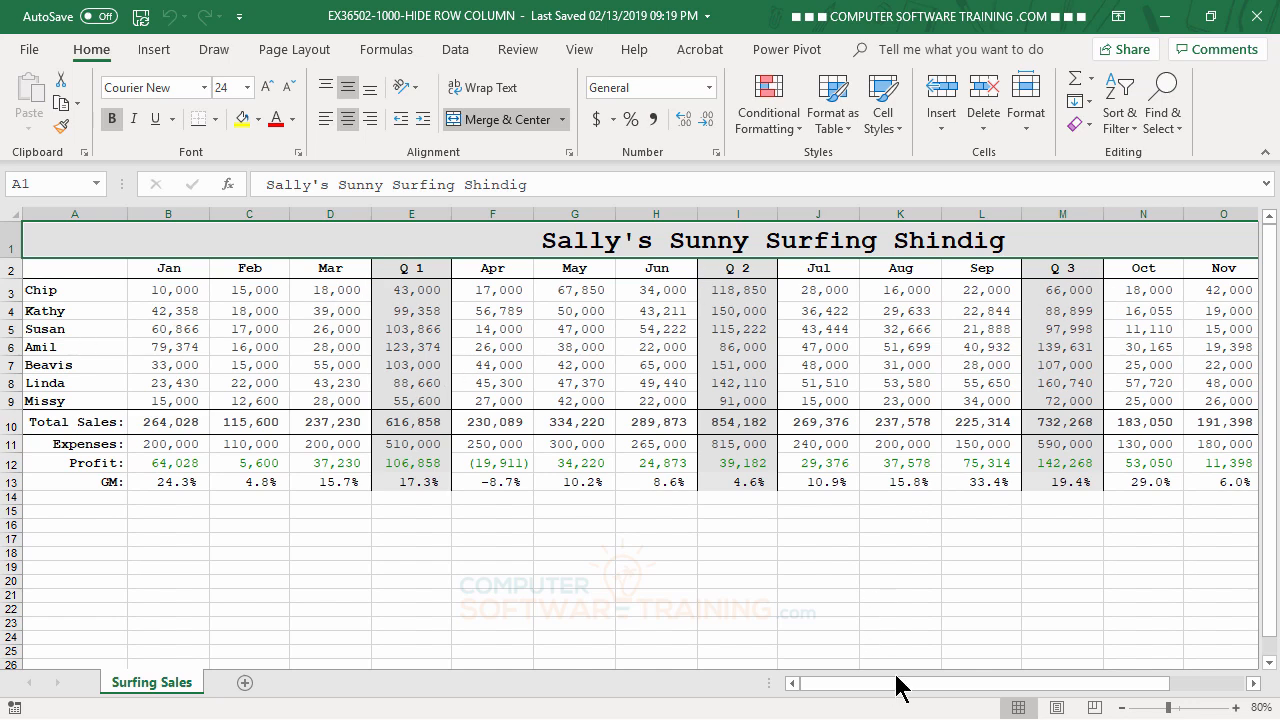
{"action": "mouse_move", "coordinate": [894, 686]}
{"action": "left_mouse_down"}
{"action": "mouse_move", "coordinate": [1006, 686]}
{"action": "mouse_move", "coordinate": [885, 690]}
{"action": "left_mouse_up"}
{"action": "left_click_drag", "start_coordinate": [166, 213], "coordinate": [315, 211]}
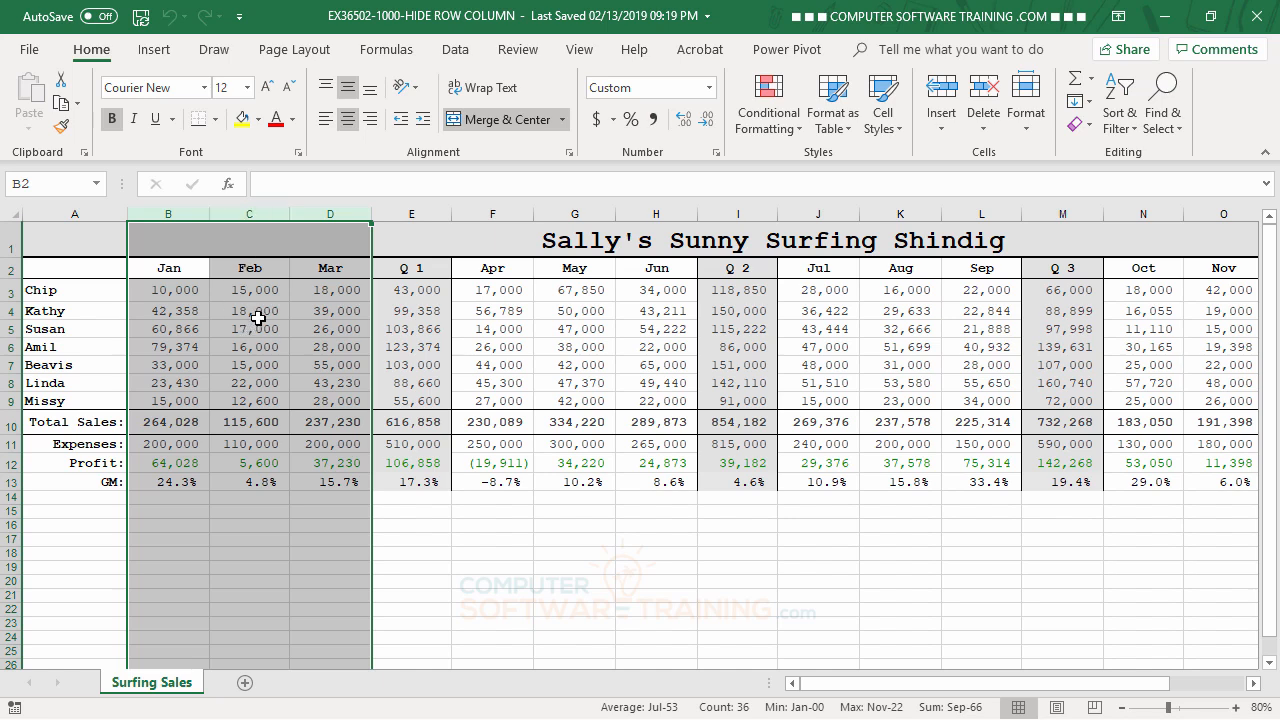
{"action": "right_click", "coordinate": [251, 242]}
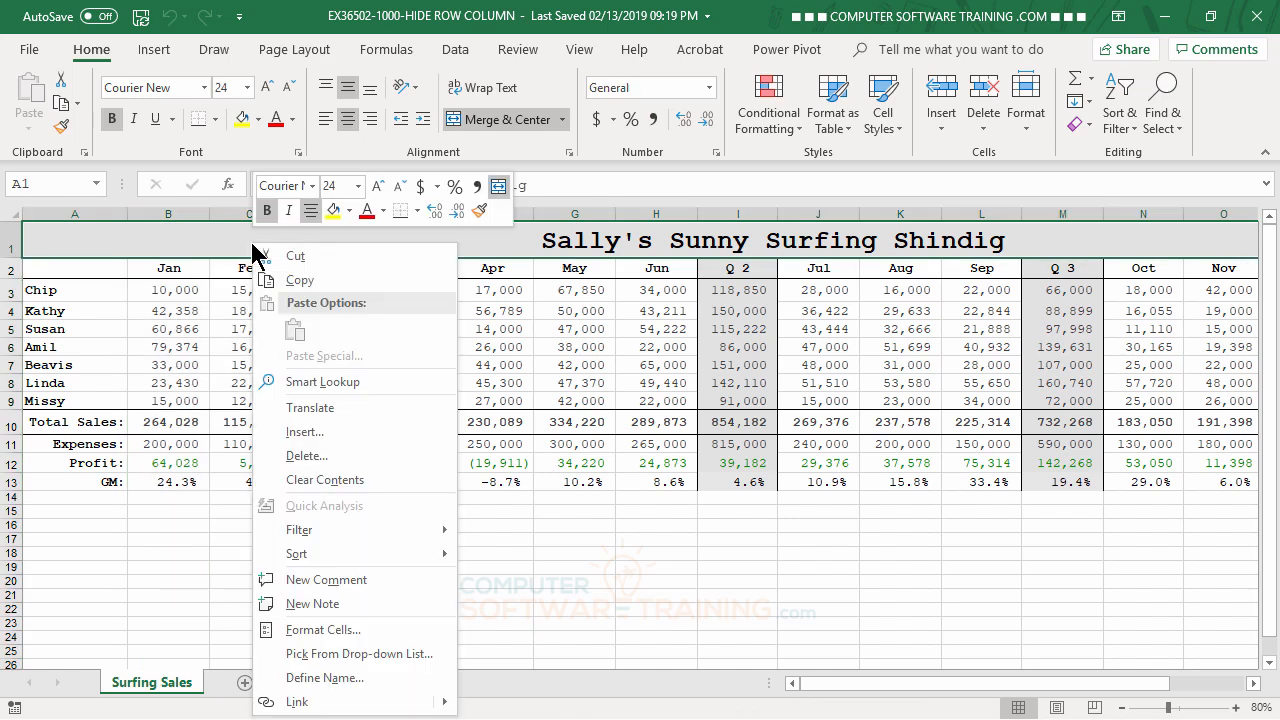
{"action": "key", "text": "Escape"}
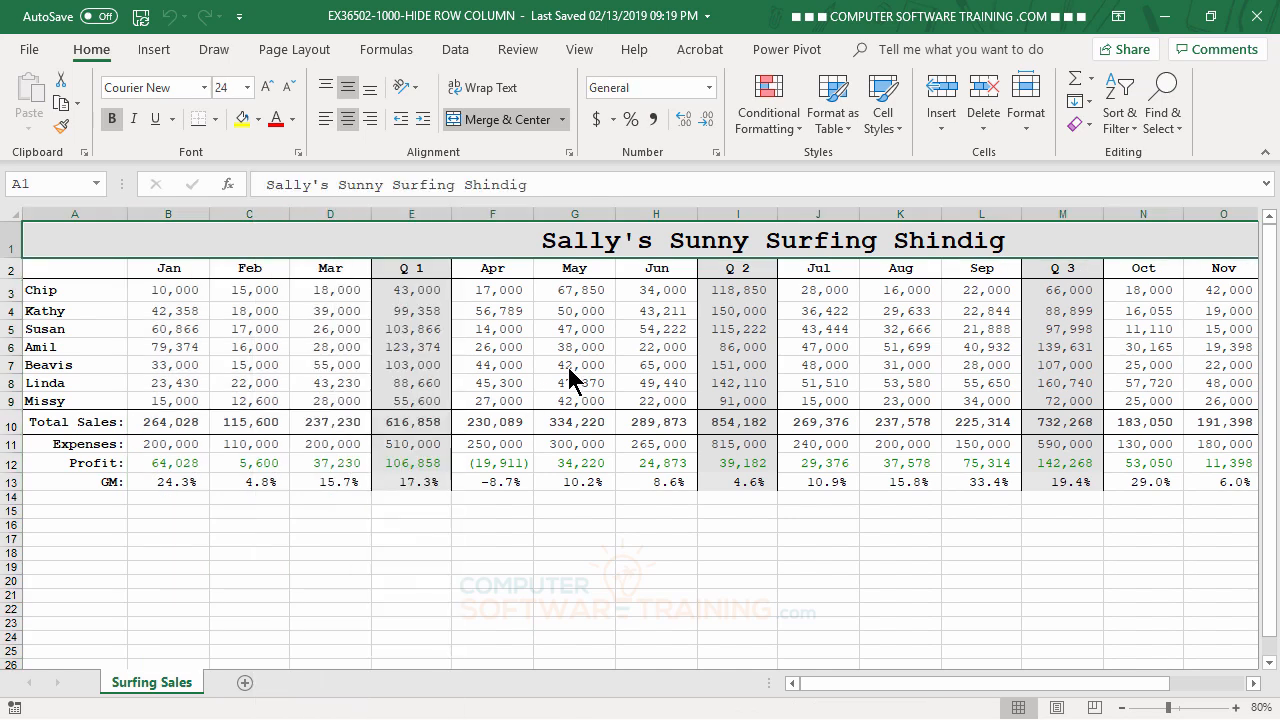
Hide the January to March columns (B:D) and the April to June columns (F:H)
{"action": "left_click", "coordinate": [172, 217]}
{"action": "left_click_drag", "start_coordinate": [172, 217], "coordinate": [323, 214]}
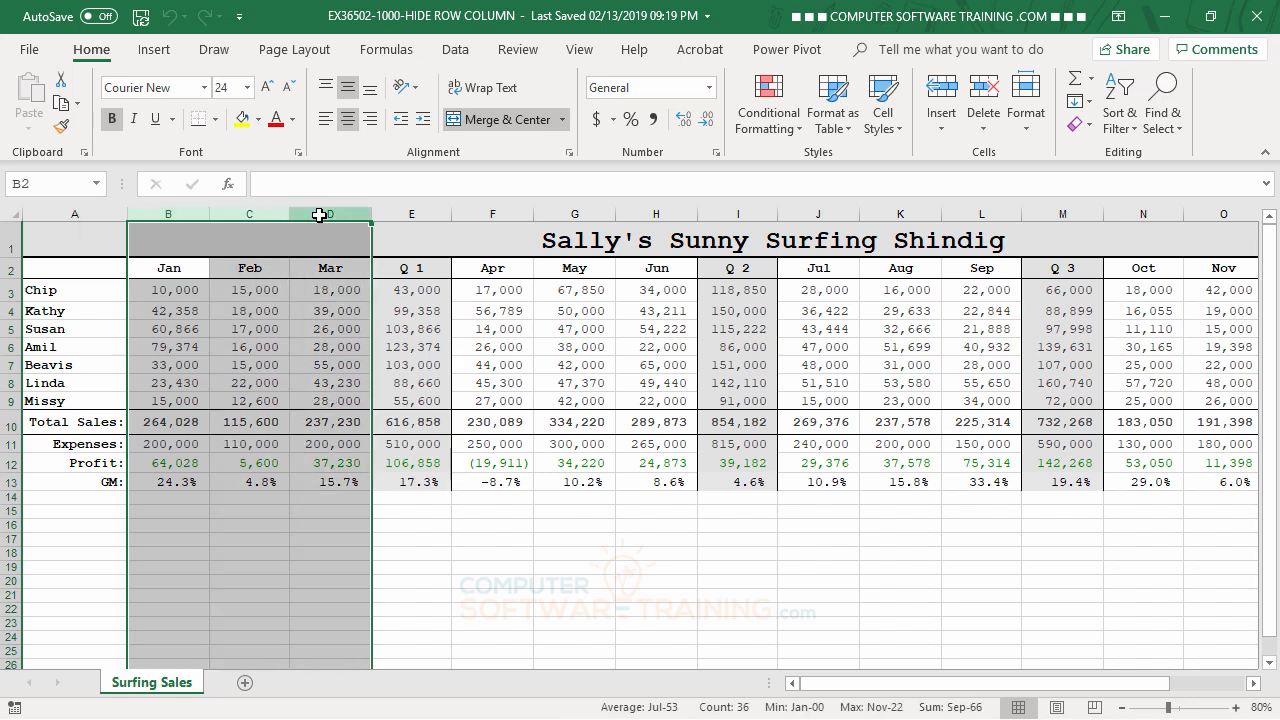
{"action": "right_click", "coordinate": [257, 313]}
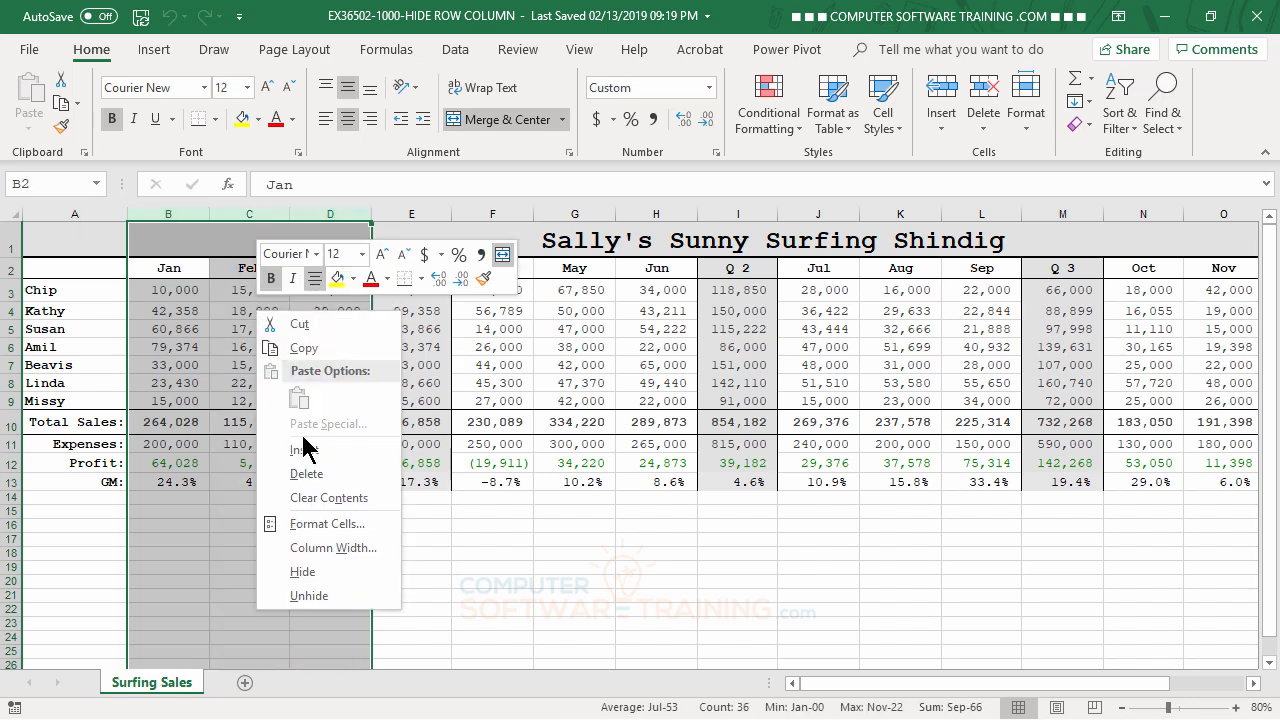
{"action": "left_click", "coordinate": [323, 573]}
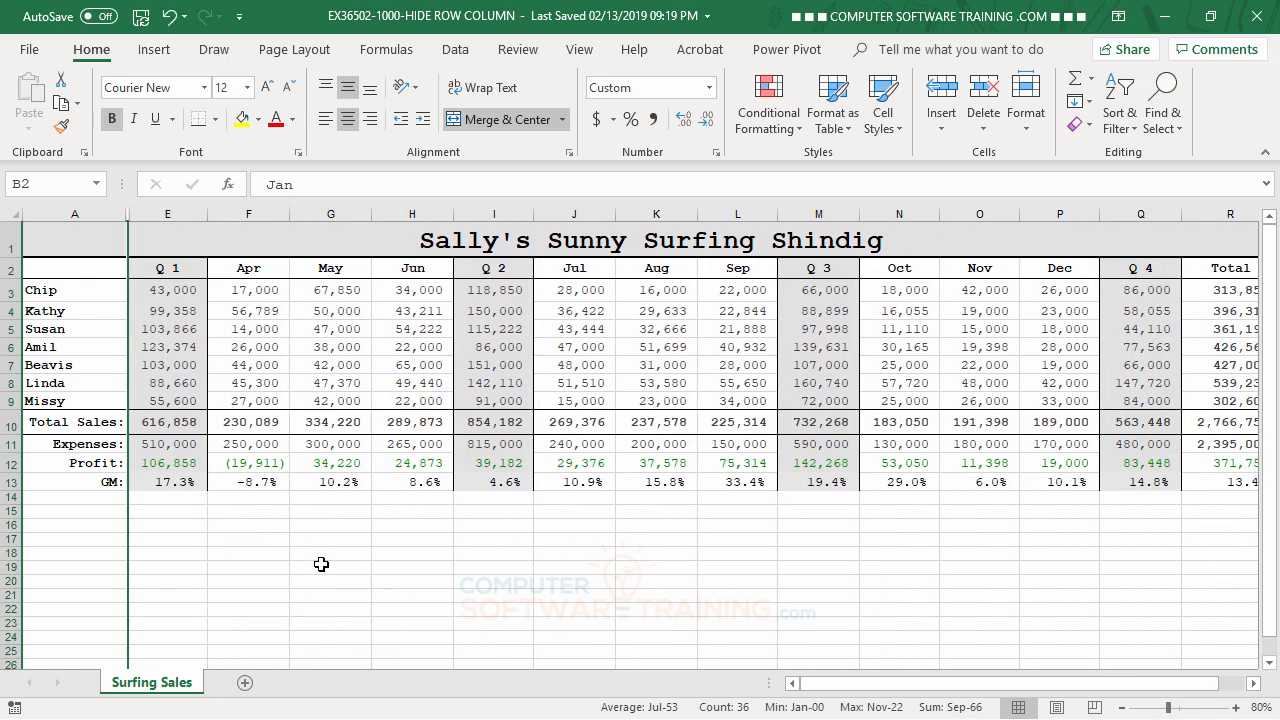
{"action": "left_click_drag", "start_coordinate": [250, 211], "coordinate": [412, 214]}
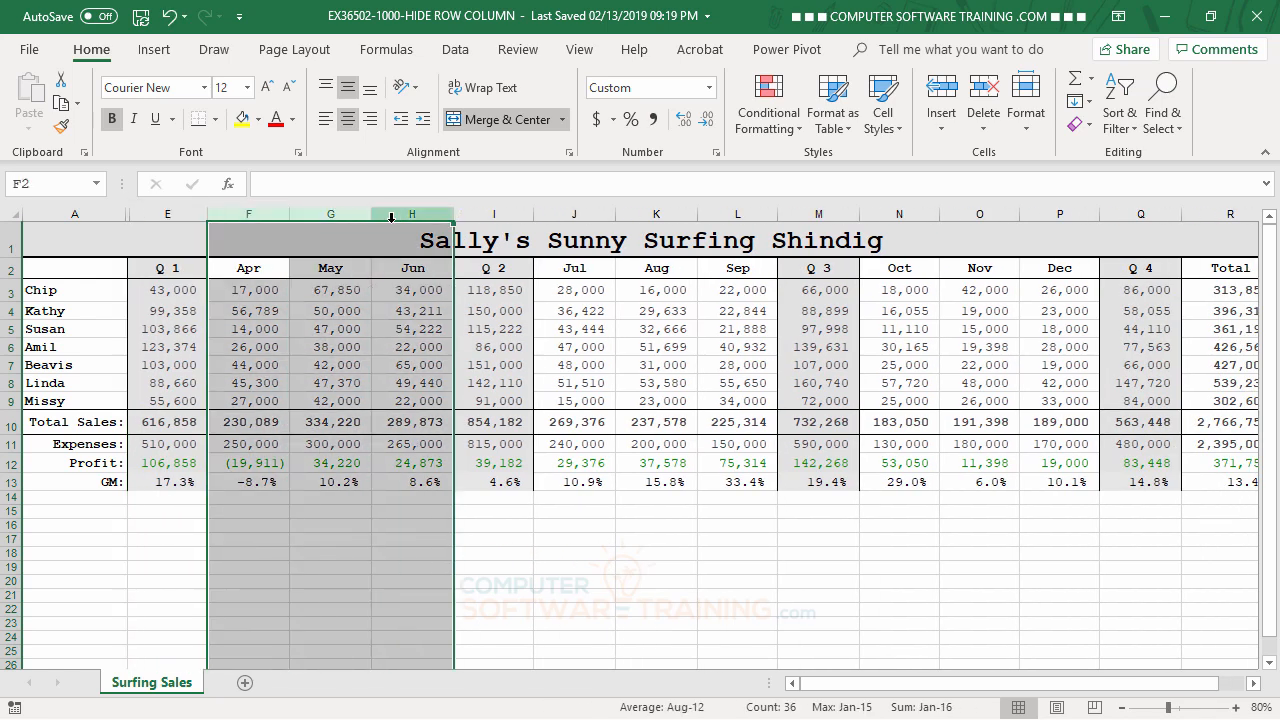
{"action": "right_click", "coordinate": [334, 316]}
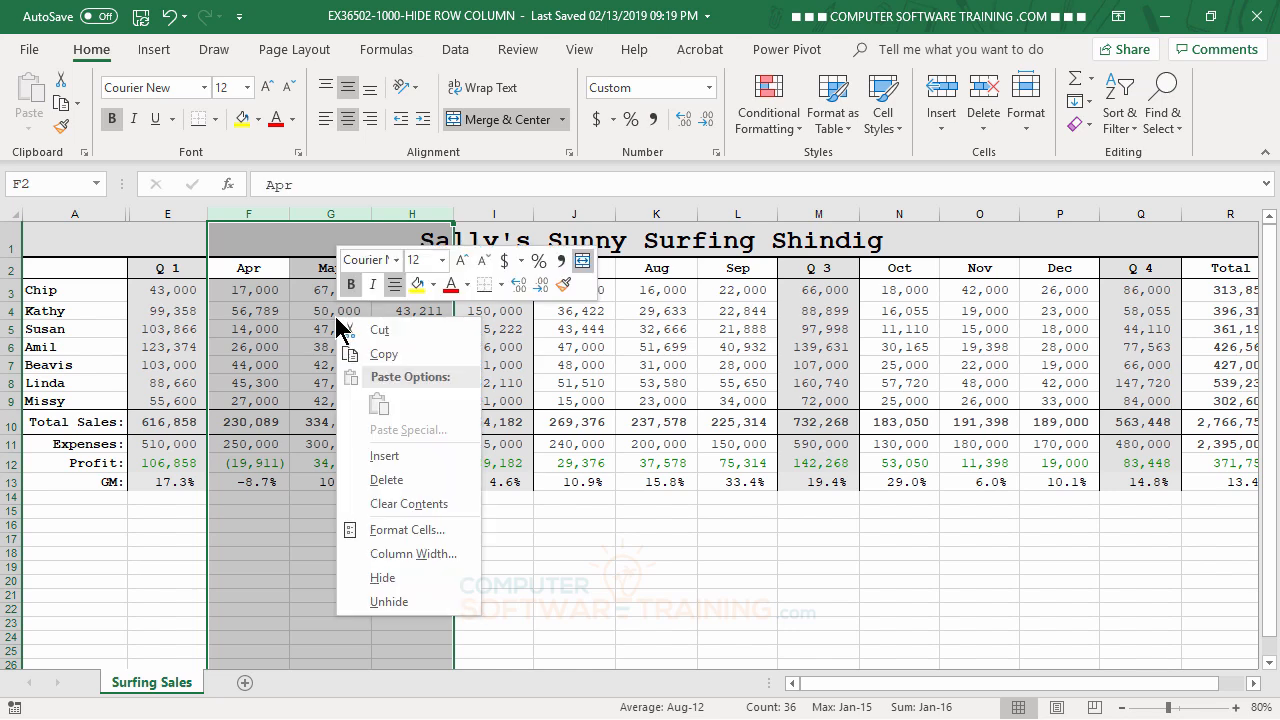
{"action": "left_click", "coordinate": [383, 578]}
Hide the July to September columns (J:L) and the October to December columns (N:P)
{"action": "left_click_drag", "start_coordinate": [339, 213], "coordinate": [474, 217]}
{"action": "right_click", "coordinate": [424, 345]}
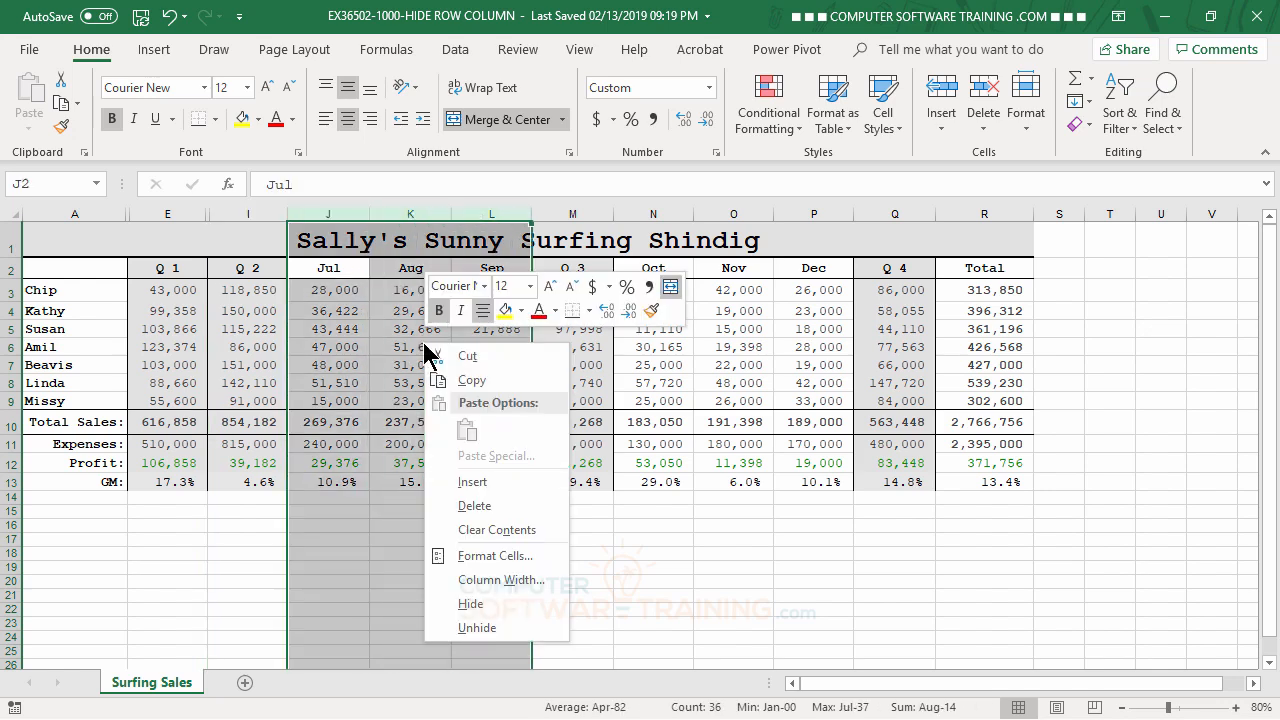
{"action": "left_click", "coordinate": [495, 605]}
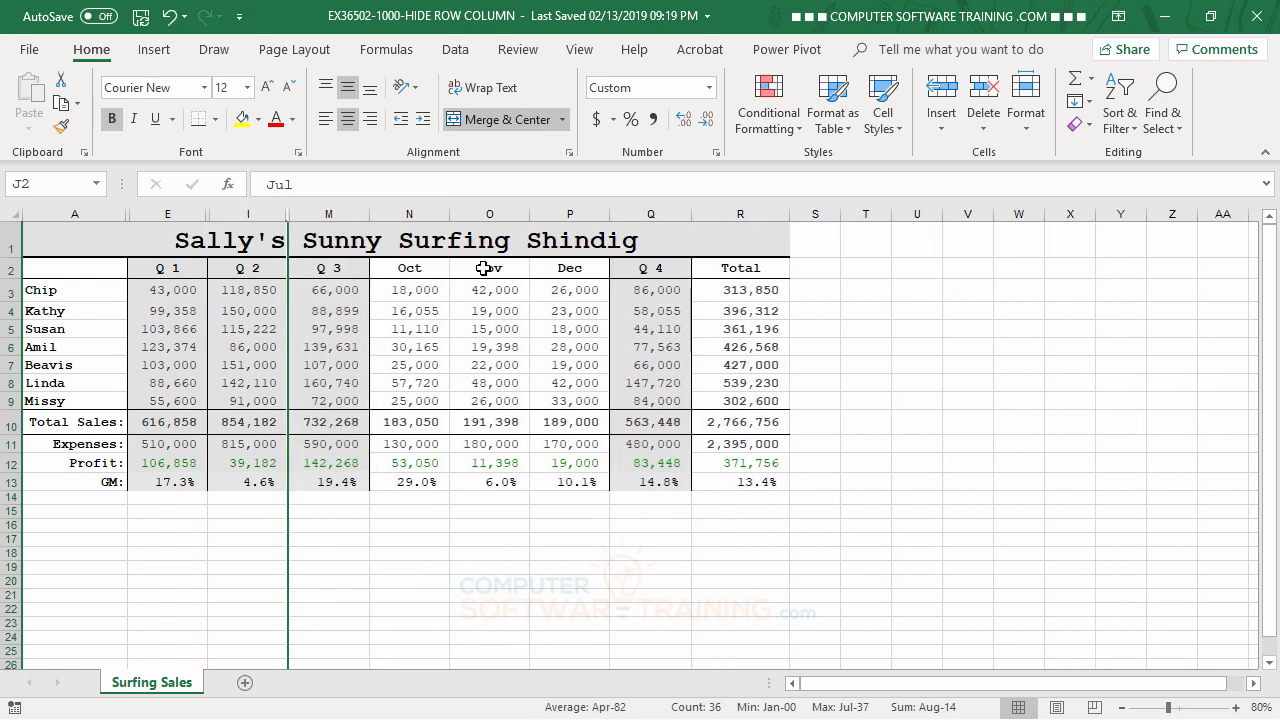
{"action": "left_click_drag", "start_coordinate": [410, 213], "coordinate": [551, 215]}
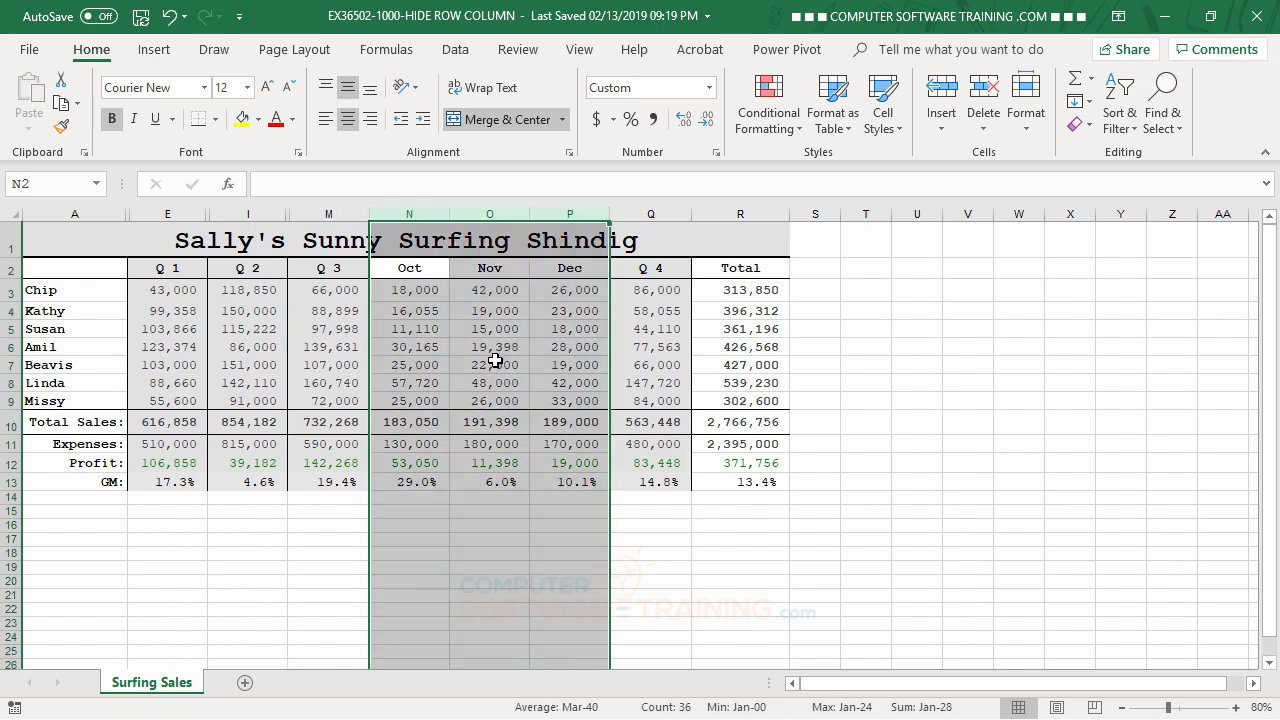
{"action": "right_click", "coordinate": [492, 345]}
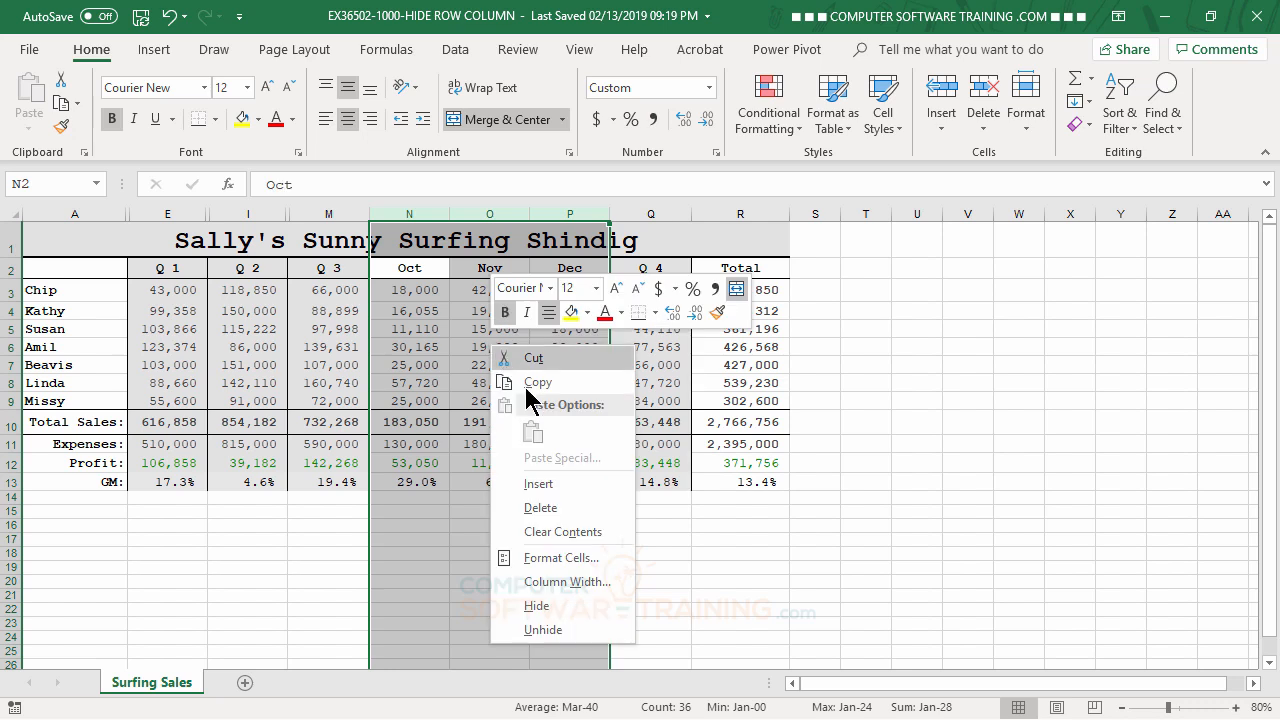
{"action": "left_click", "coordinate": [537, 606]}
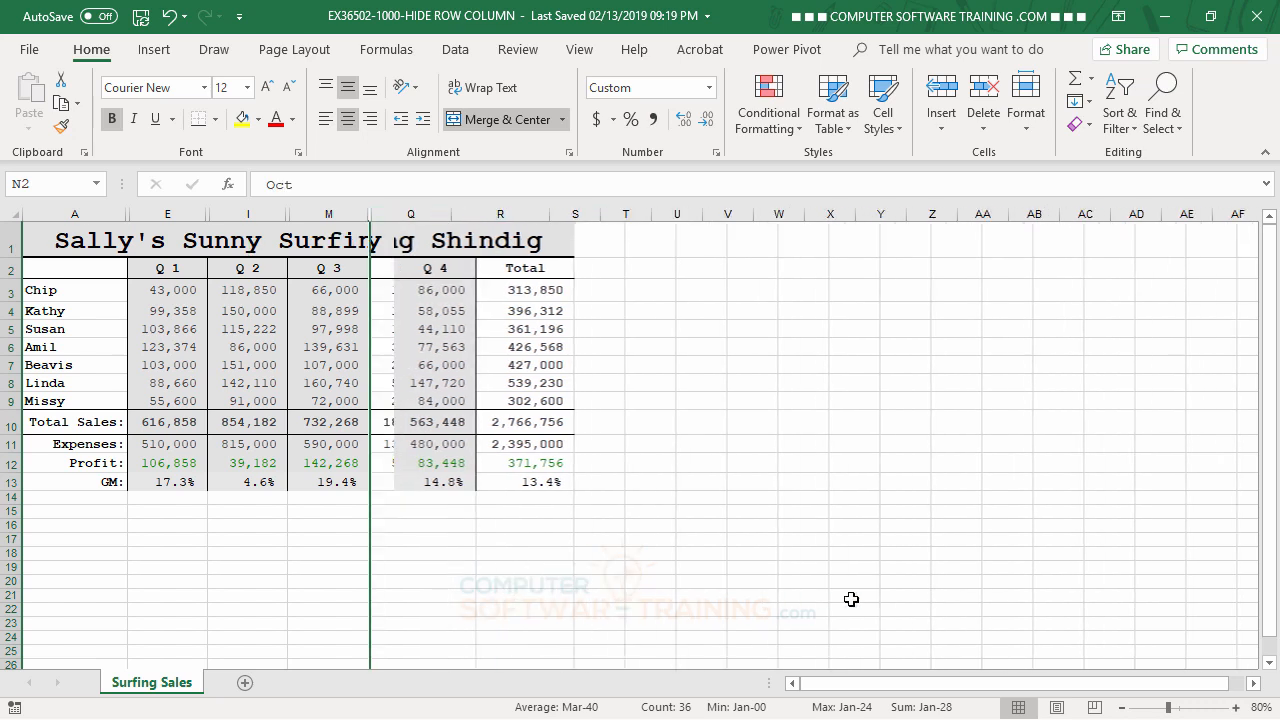
{"action": "left_click", "coordinate": [806, 553]}
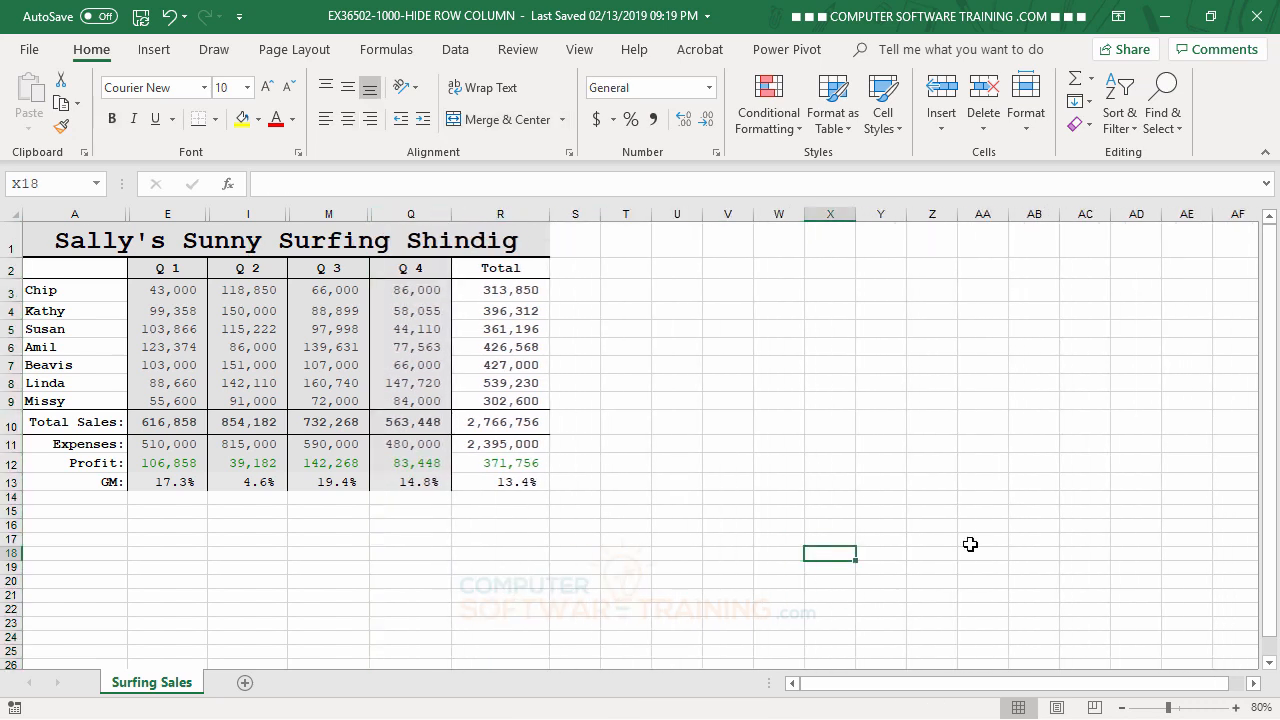
Preview how the quarterly summary would print and return to the worksheet
{"action": "left_click", "coordinate": [29, 50]}
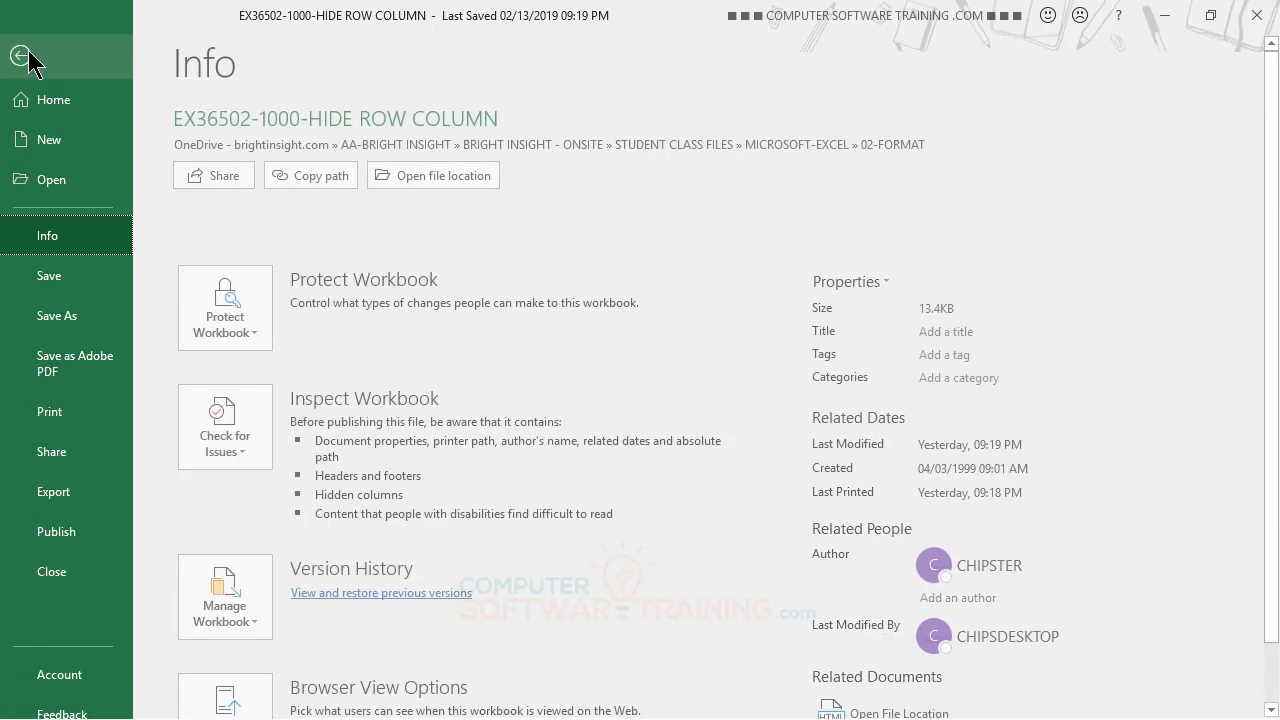
{"action": "left_click", "coordinate": [70, 418]}
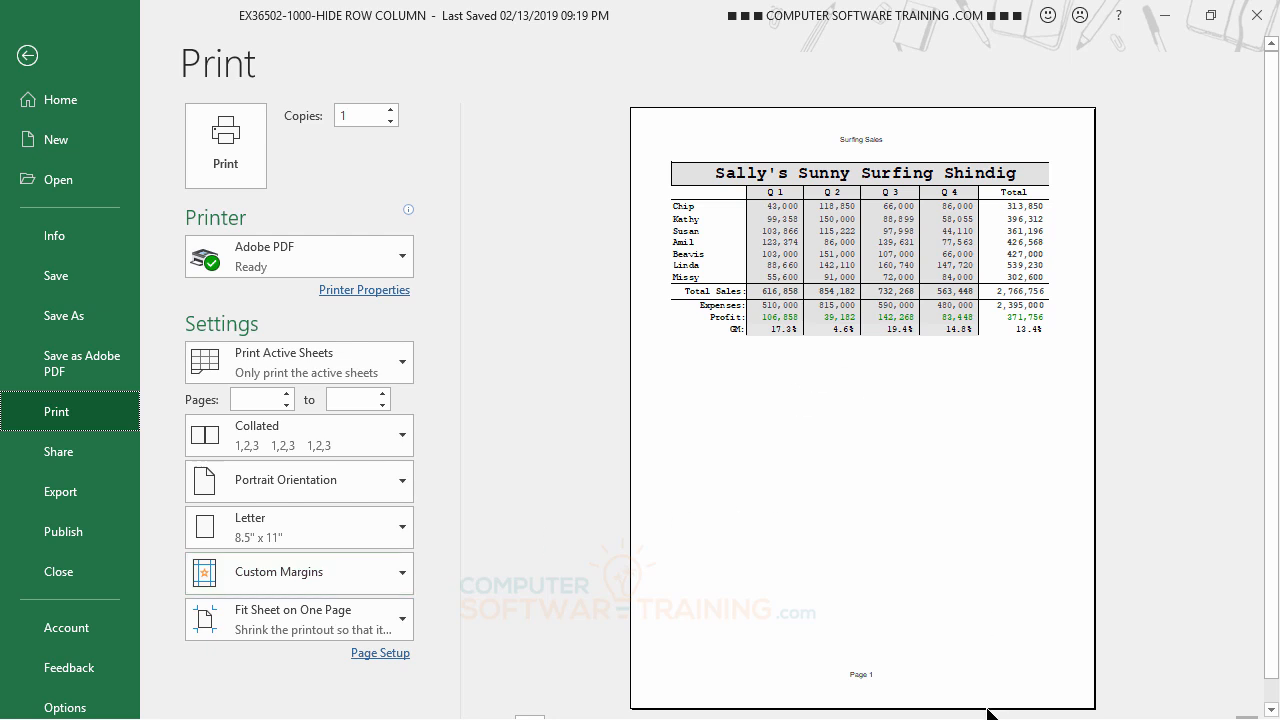
{"action": "left_click", "coordinate": [28, 58]}
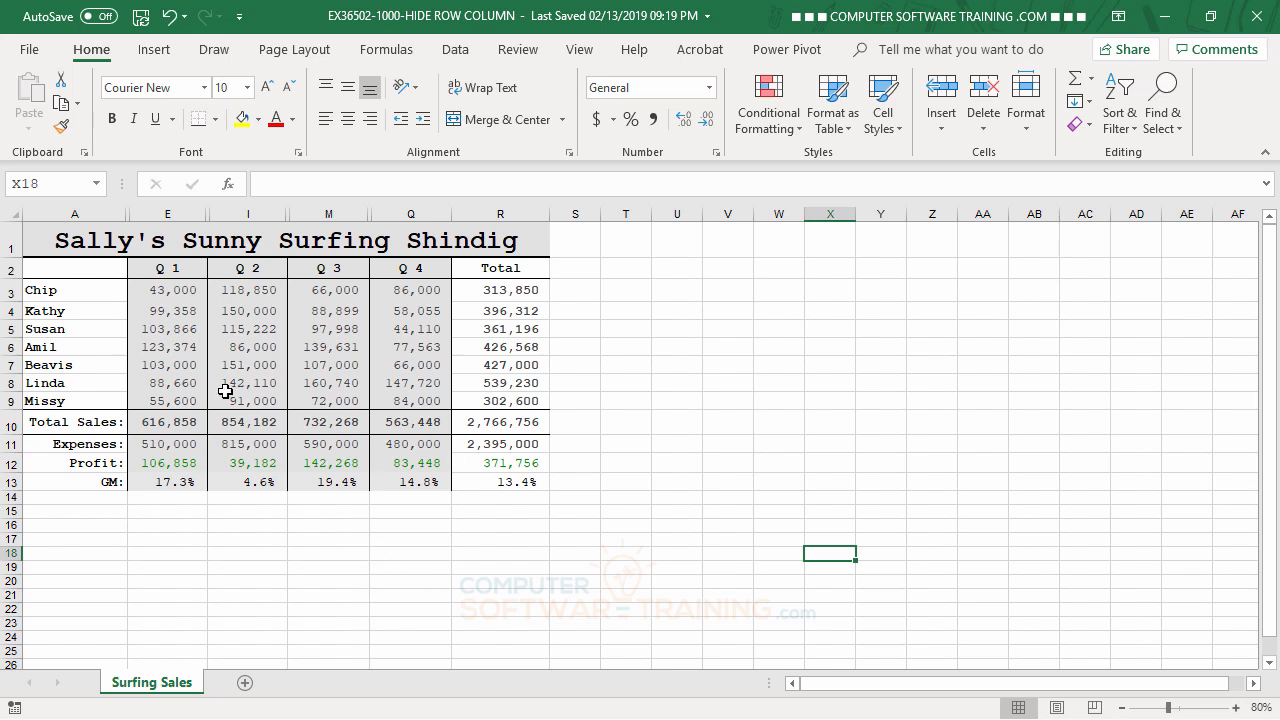
Unhide all the hidden month columns between columns A and R
{"action": "left_click", "coordinate": [79, 212]}
{"action": "left_click_drag", "start_coordinate": [79, 212], "coordinate": [490, 205]}
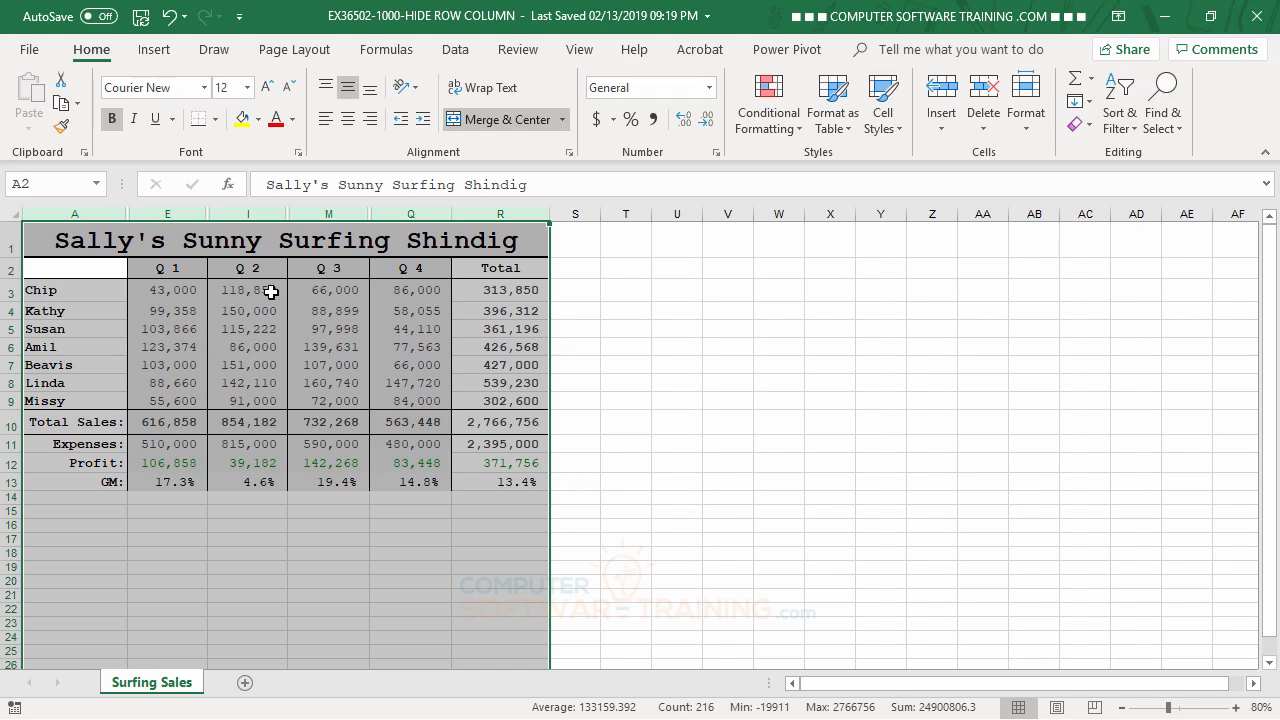
{"action": "right_click", "coordinate": [263, 329]}
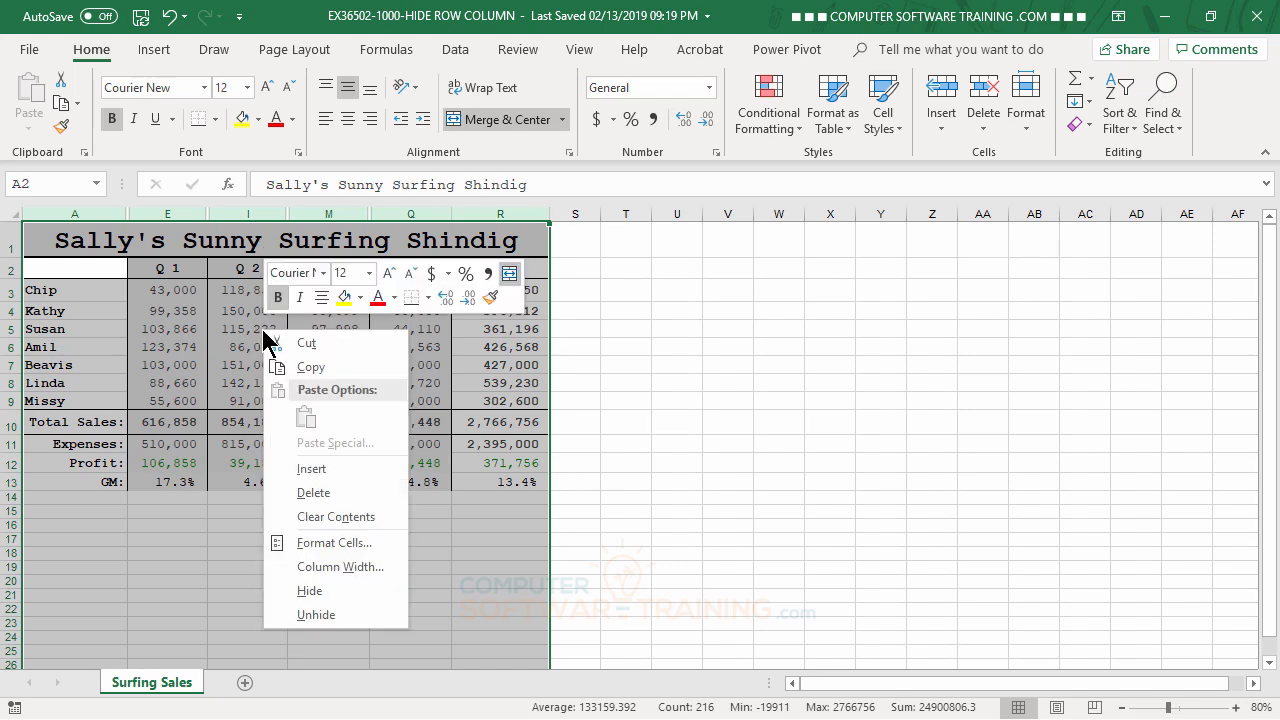
{"action": "left_click", "coordinate": [330, 612]}
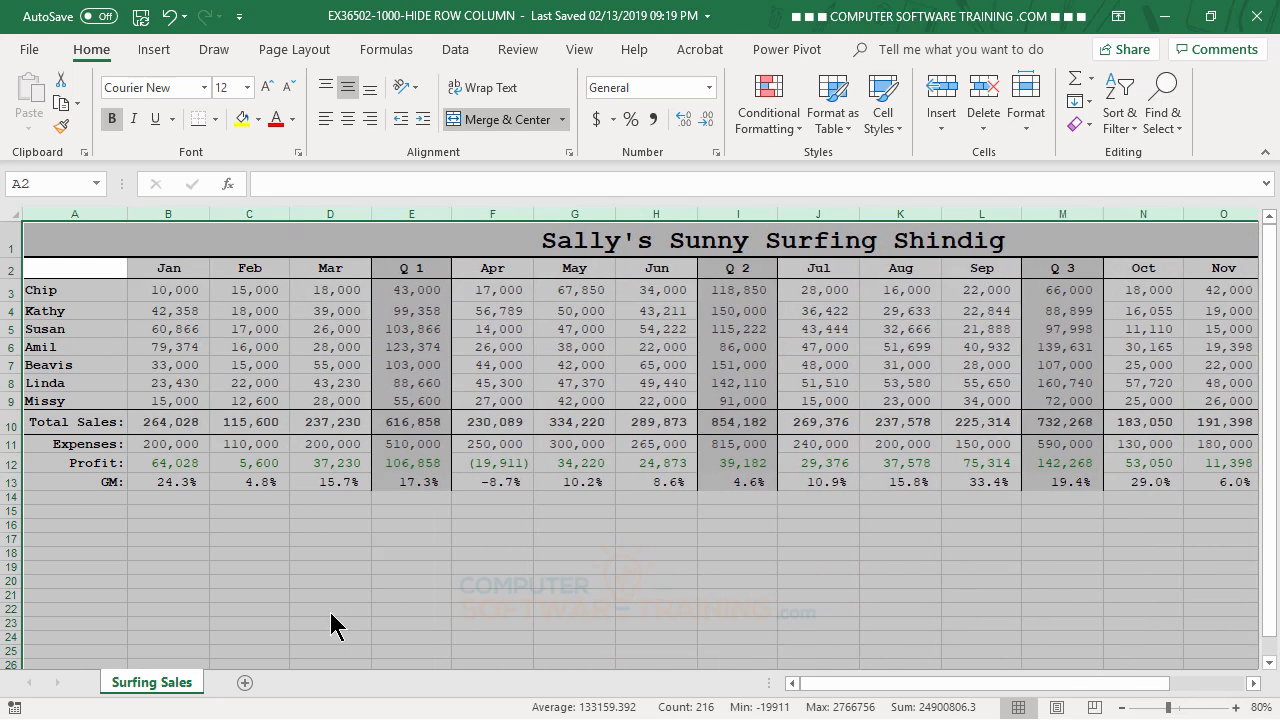
{"action": "left_click", "coordinate": [679, 627]}
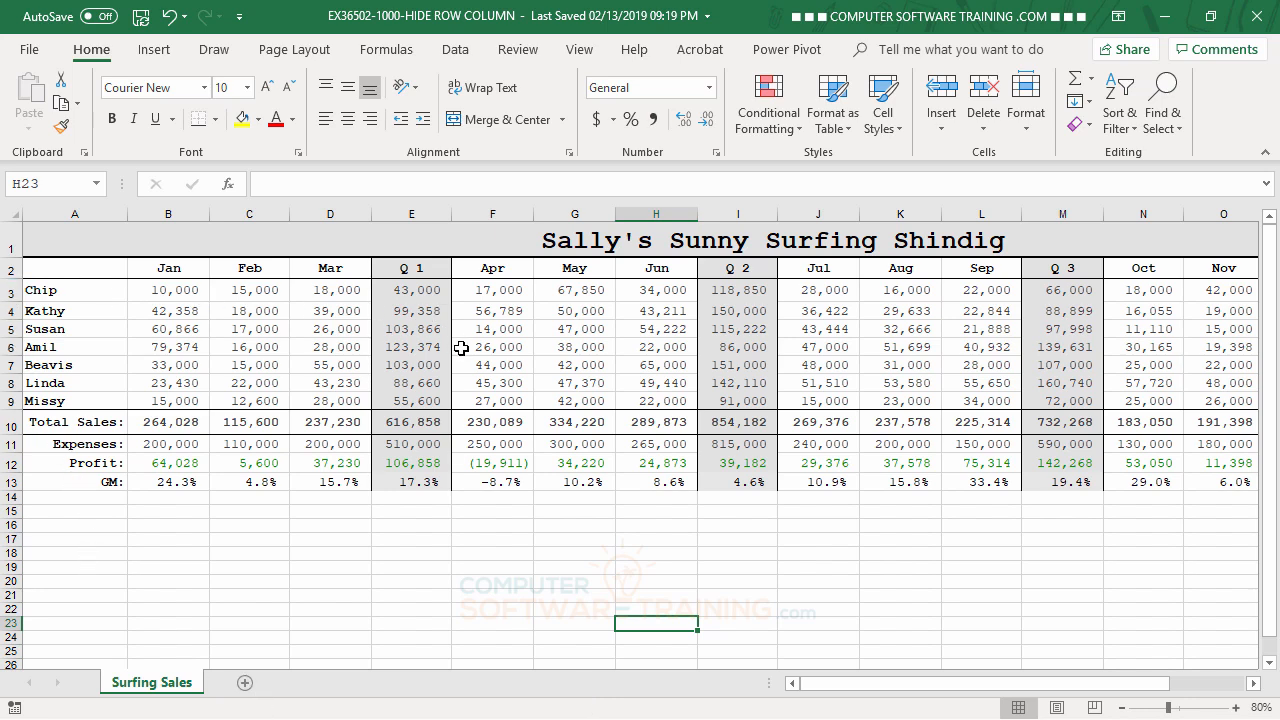
Hide the individual salesperson rows 3 through 9
{"action": "left_click", "coordinate": [7, 291]}
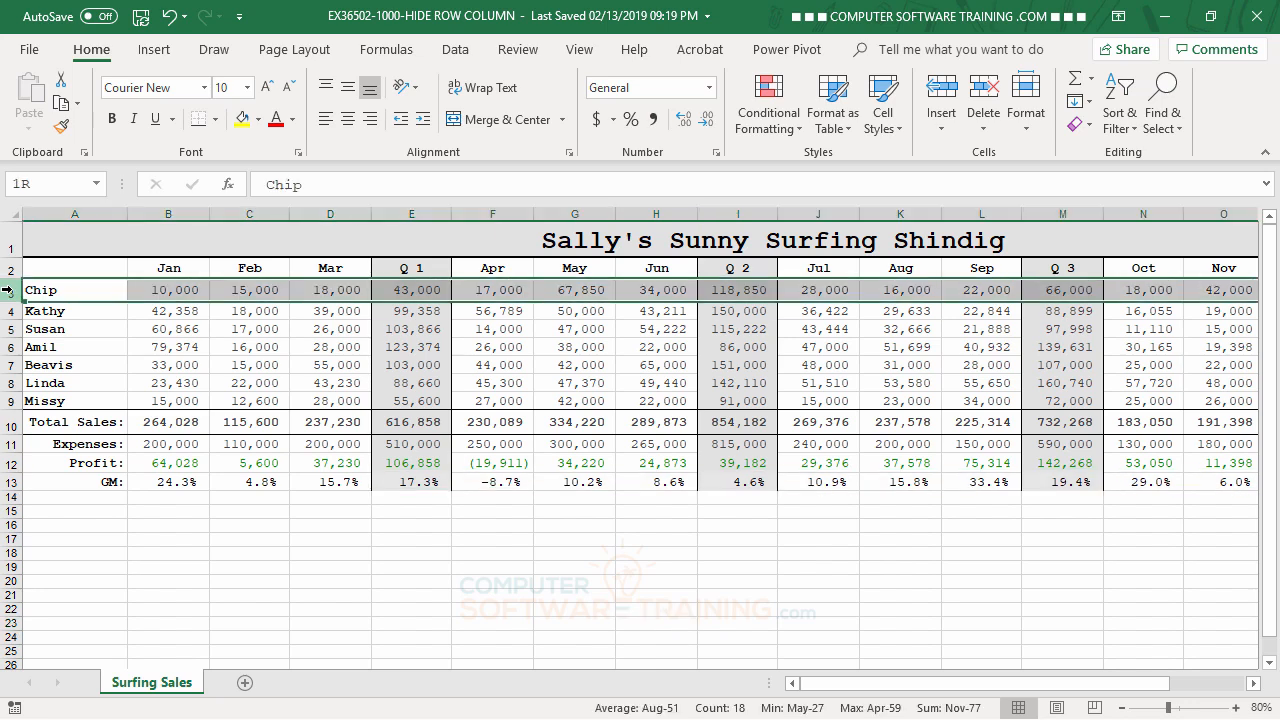
{"action": "left_click_drag", "start_coordinate": [7, 291], "coordinate": [7, 399]}
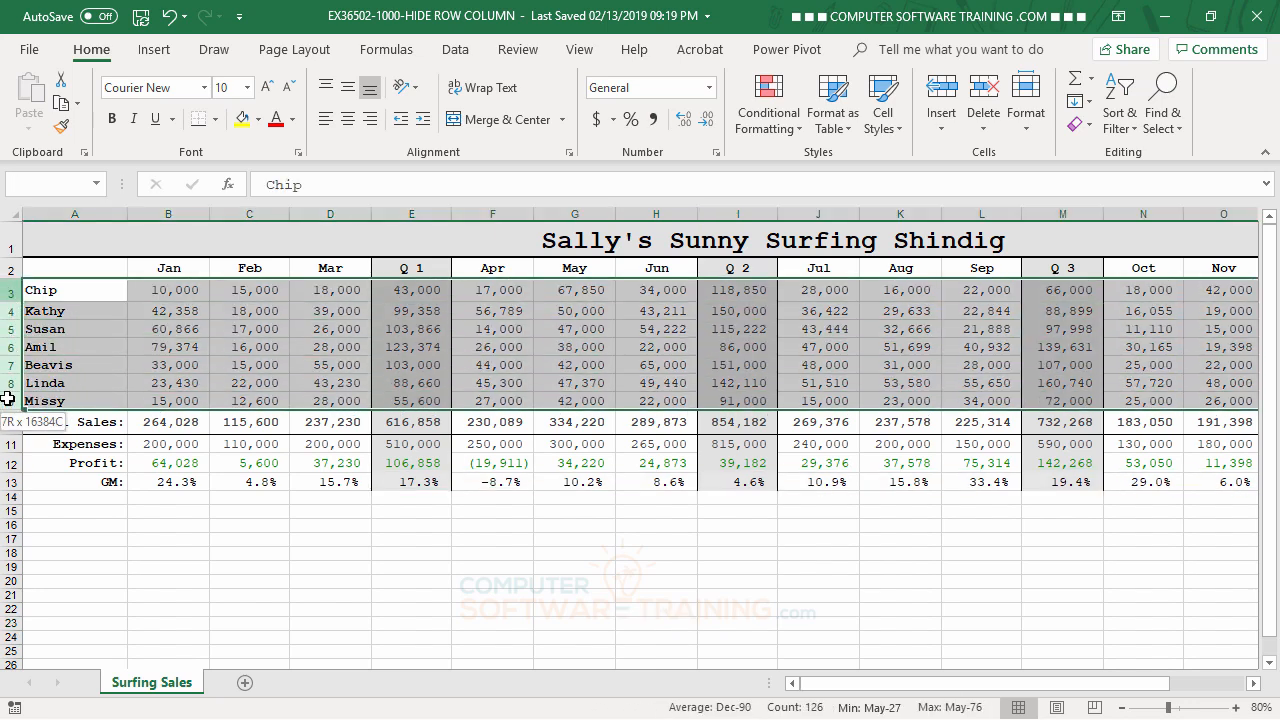
{"action": "right_click", "coordinate": [90, 344]}
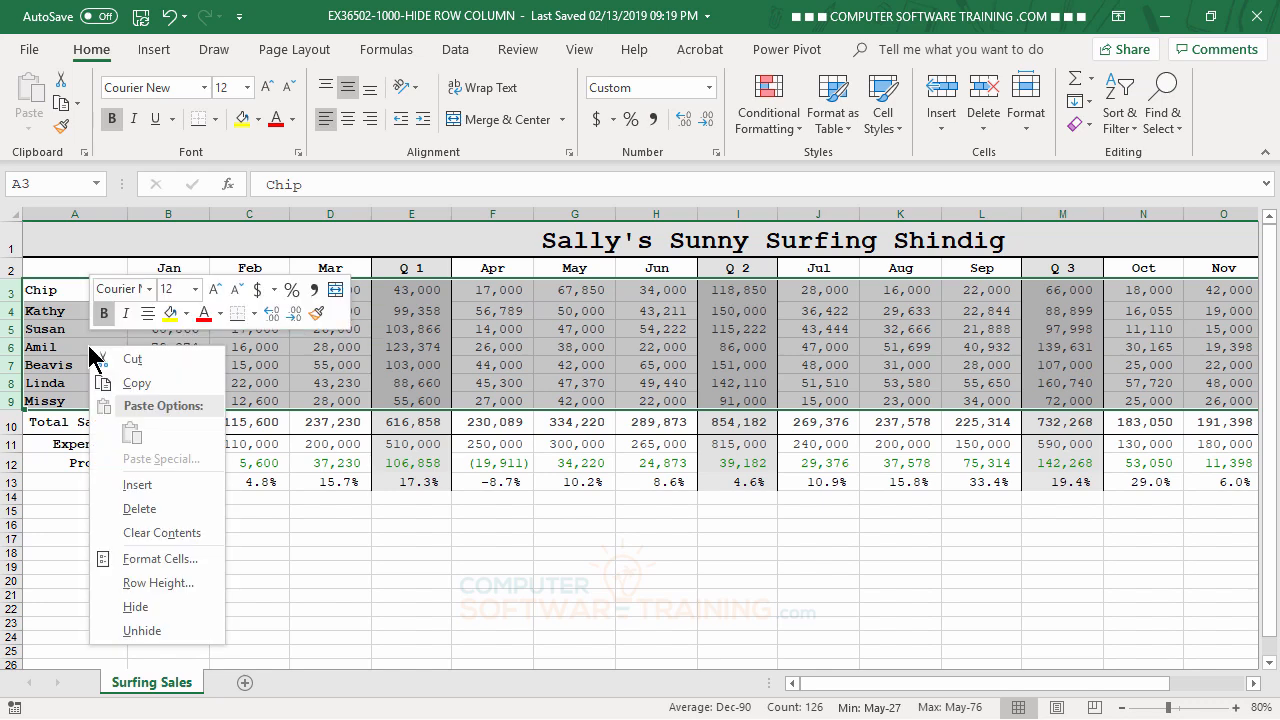
{"action": "left_click", "coordinate": [138, 607]}
{"action": "left_click", "coordinate": [410, 590]}
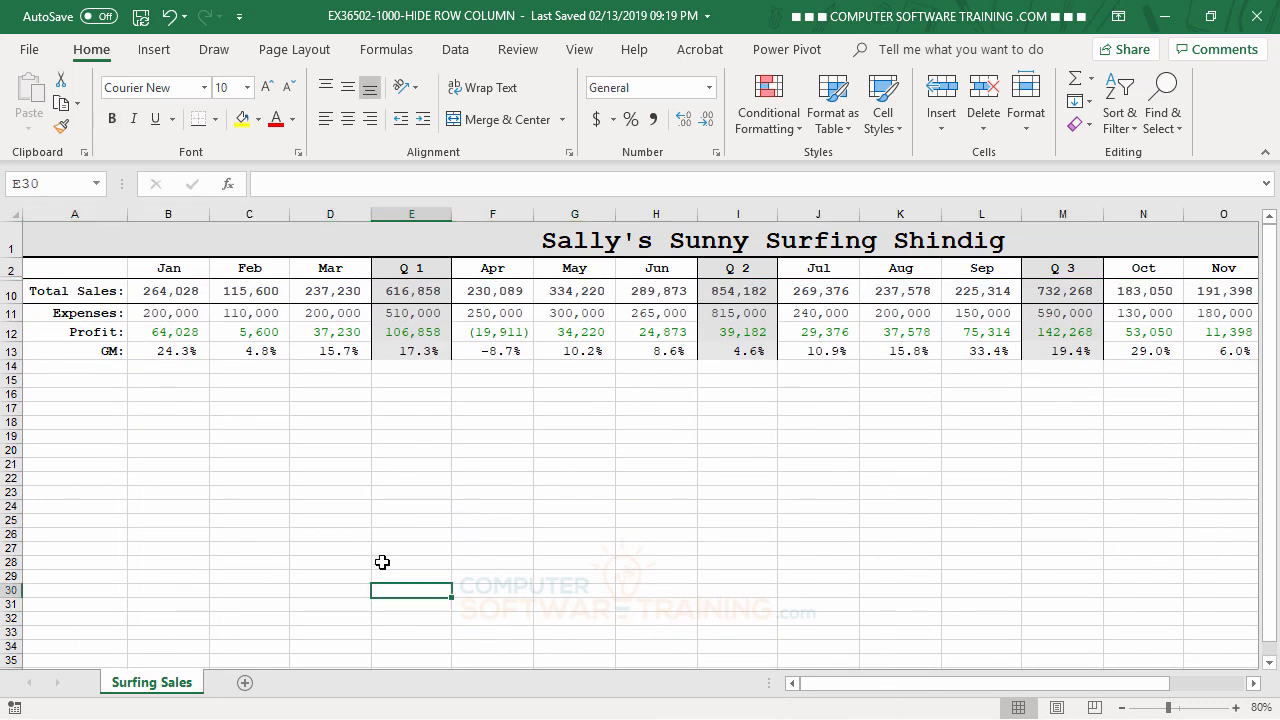
Unhide the salesperson rows between rows 2 and 10
{"action": "left_click", "coordinate": [14, 271]}
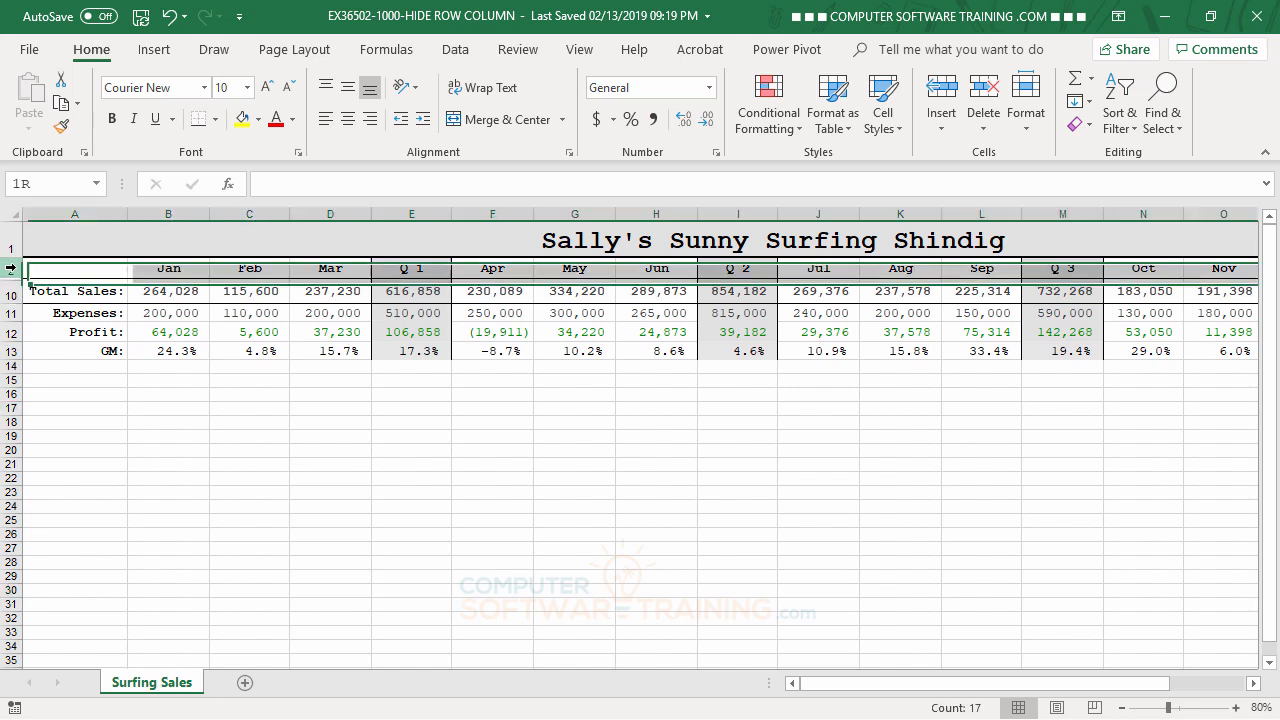
{"action": "left_click_drag", "start_coordinate": [18, 275], "coordinate": [14, 291]}
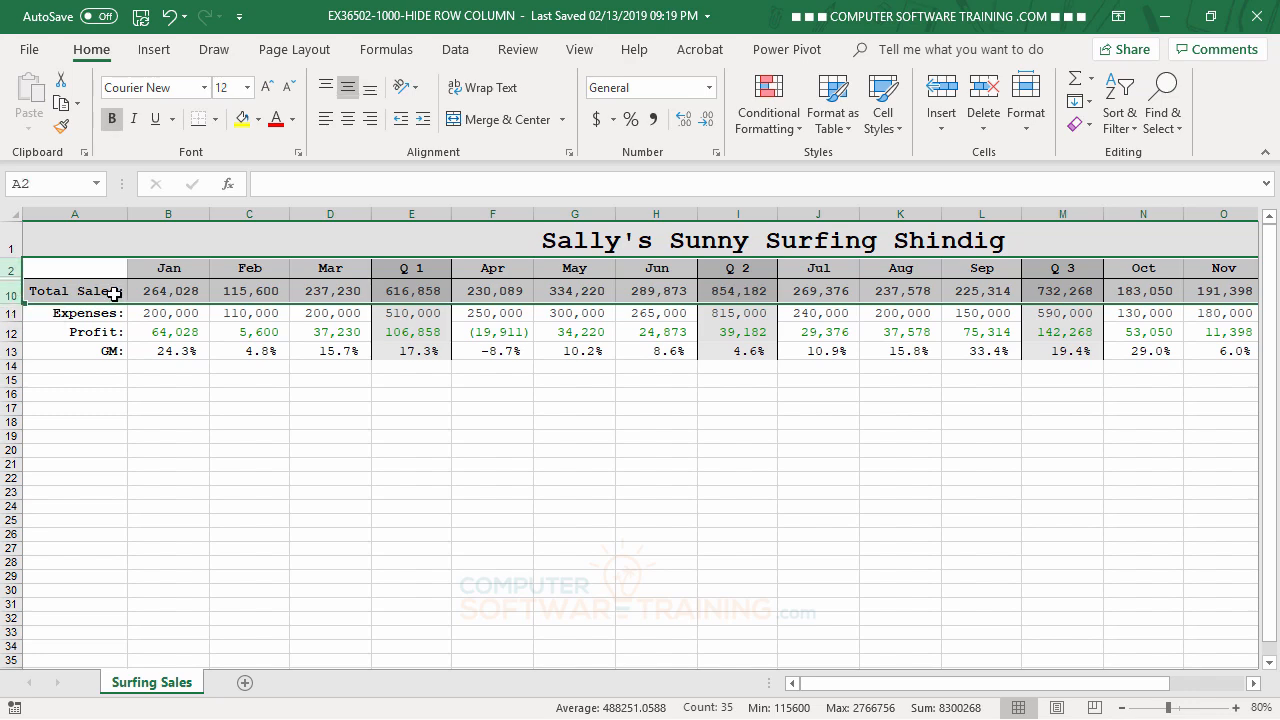
{"action": "right_click", "coordinate": [114, 293]}
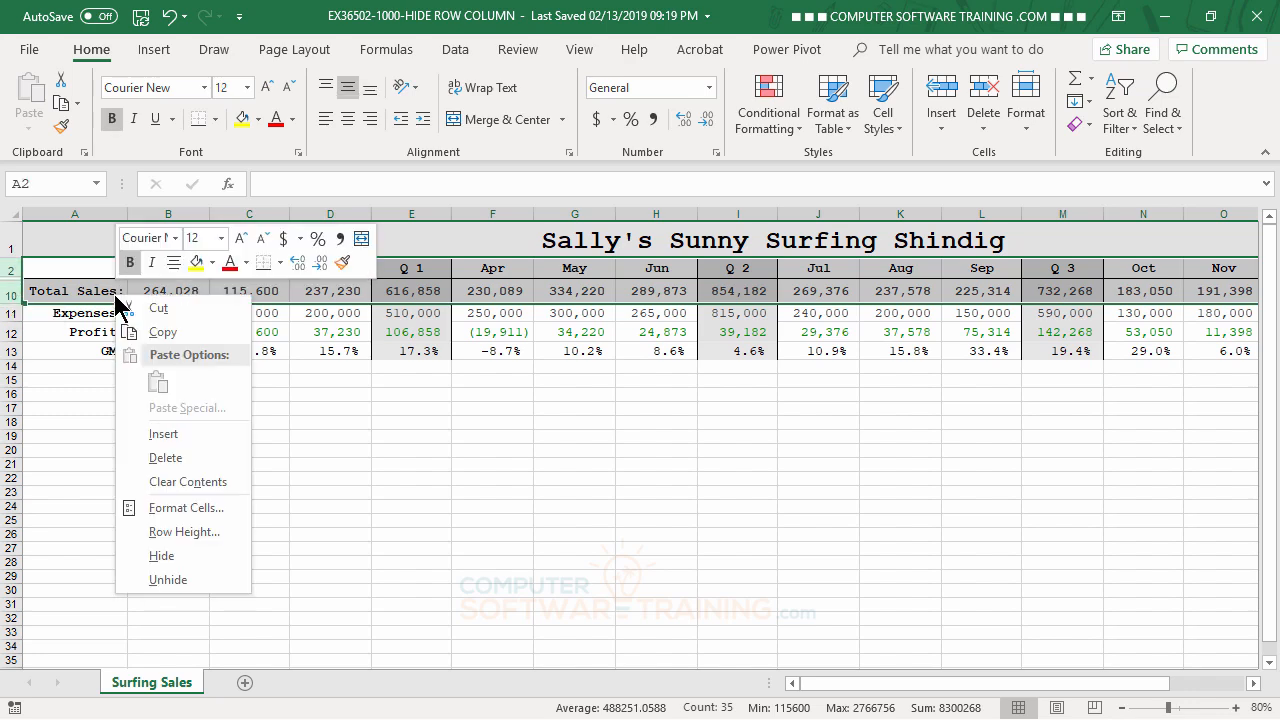
{"action": "left_click", "coordinate": [191, 587]}
{"action": "left_click", "coordinate": [358, 570]}
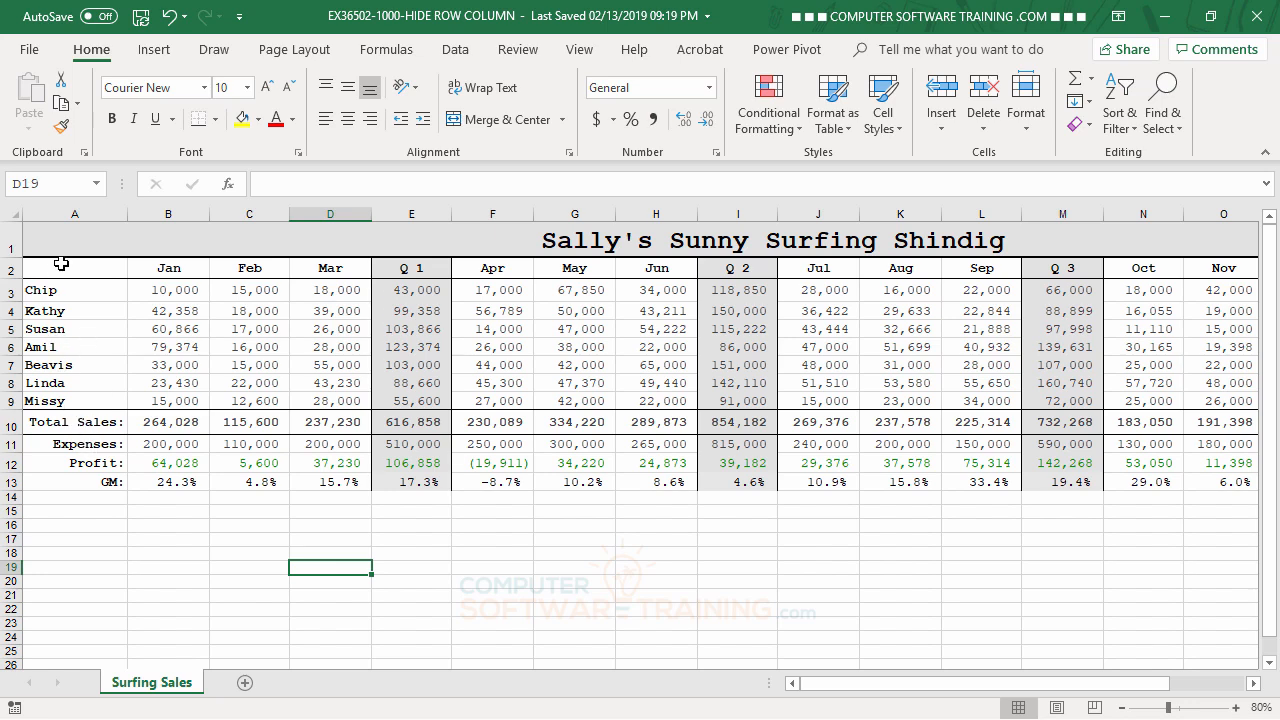
Hide column A, which holds the salesperson names and row labels
{"action": "right_click", "coordinate": [76, 213]}
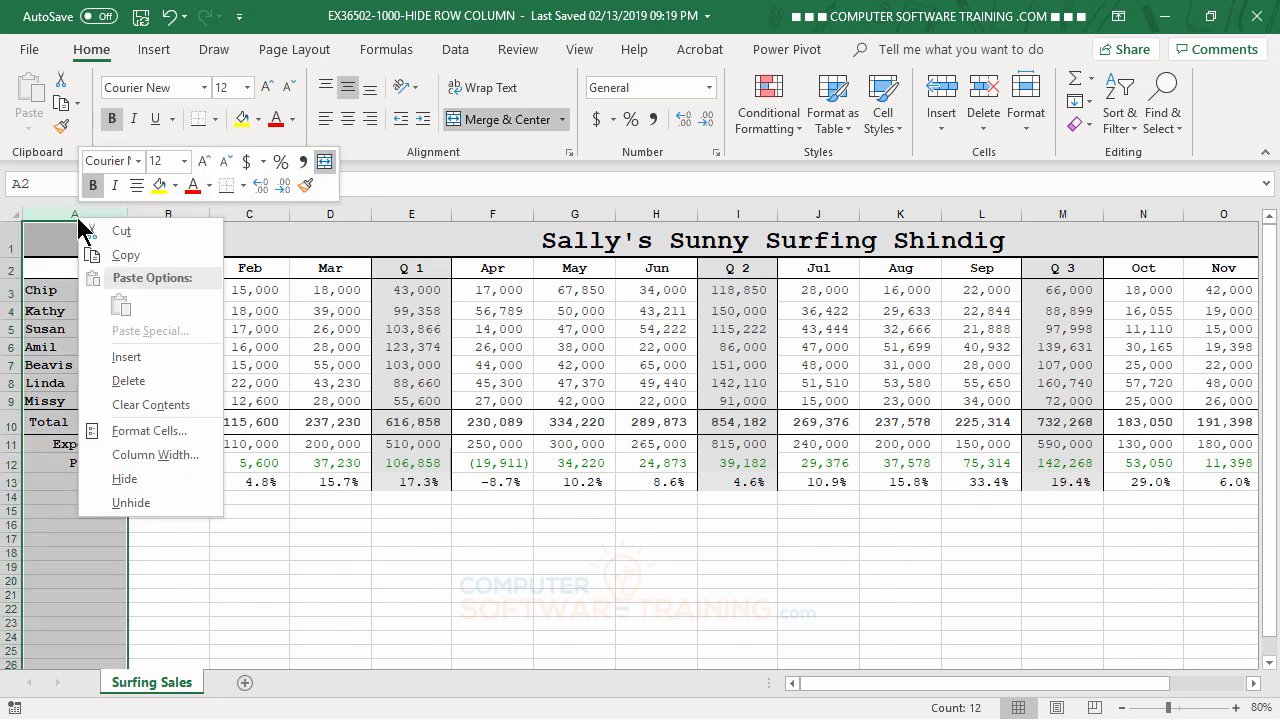
{"action": "left_click", "coordinate": [123, 481]}
{"action": "left_click", "coordinate": [318, 556]}
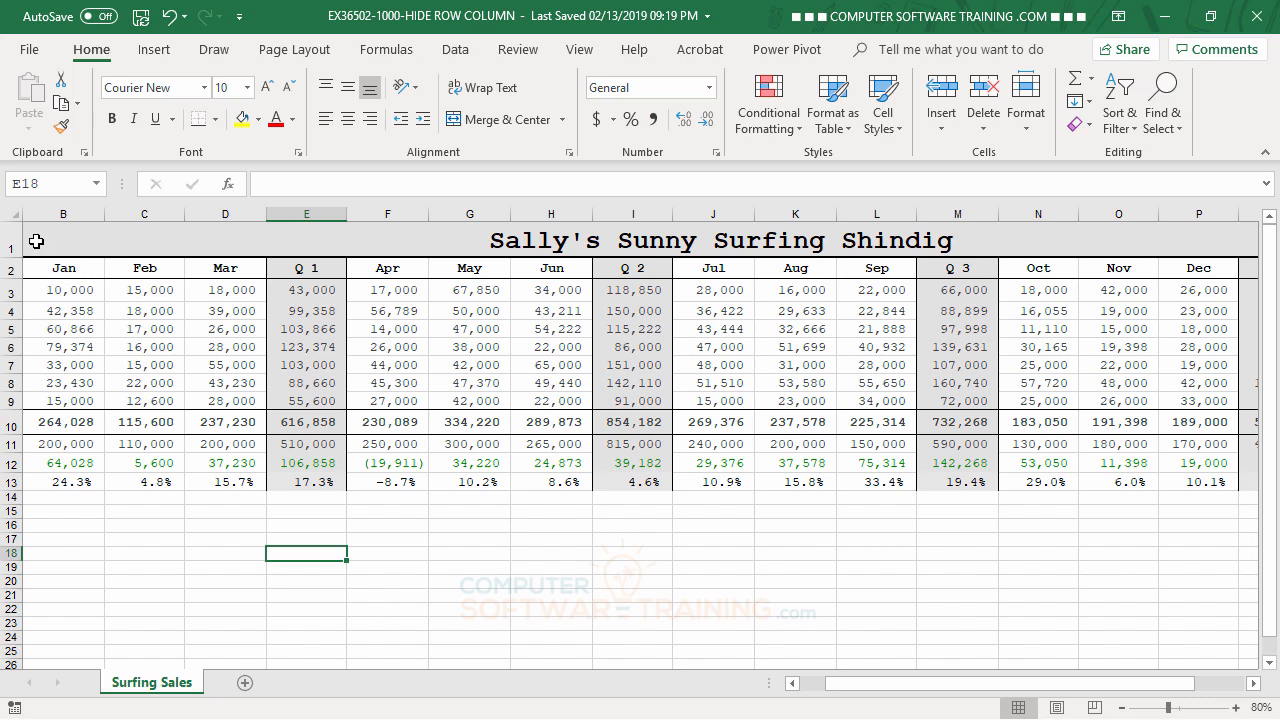
Try to unhide column A by applying Unhide to the entire selected worksheet
{"action": "left_click", "coordinate": [12, 214]}
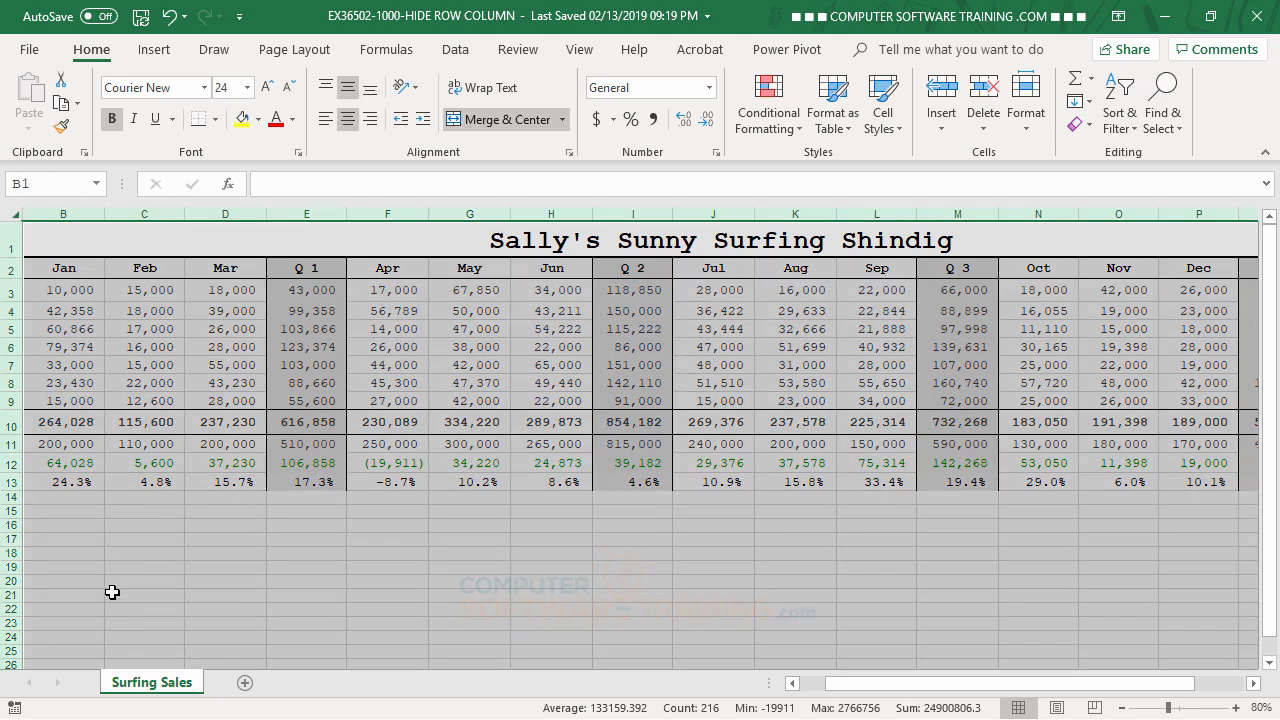
{"action": "right_click", "coordinate": [143, 310]}
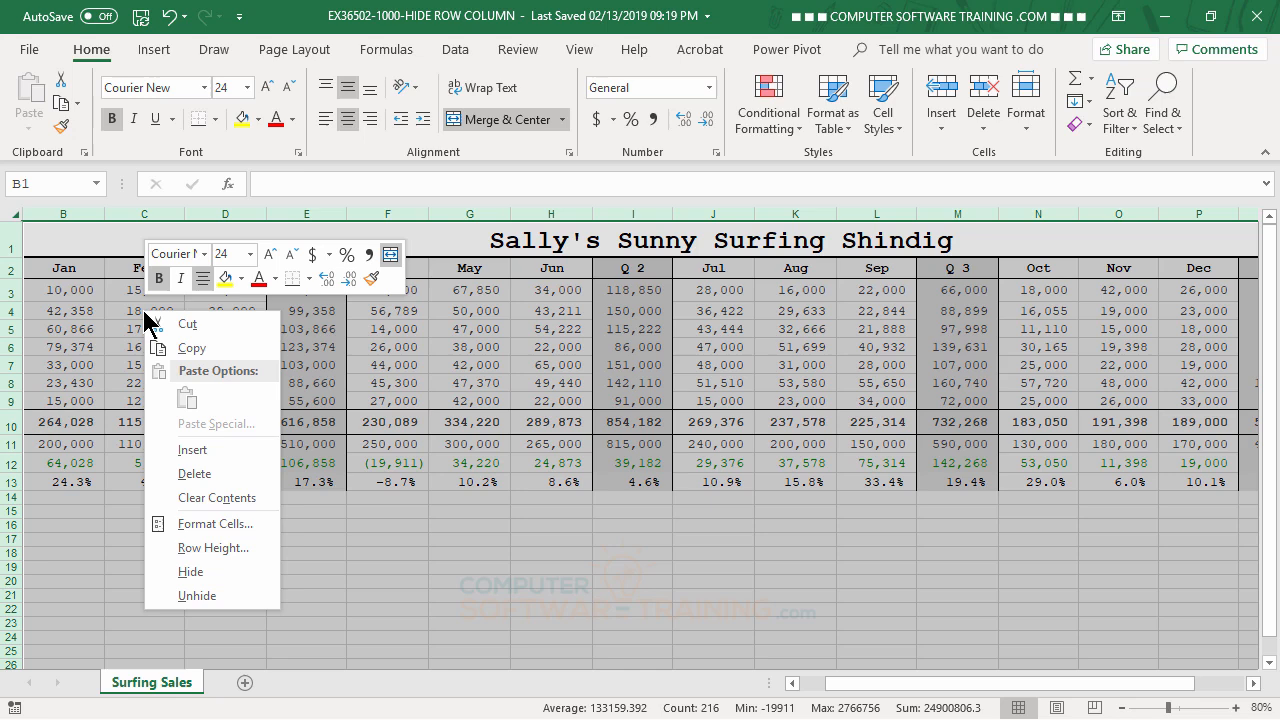
{"action": "left_click", "coordinate": [205, 596]}
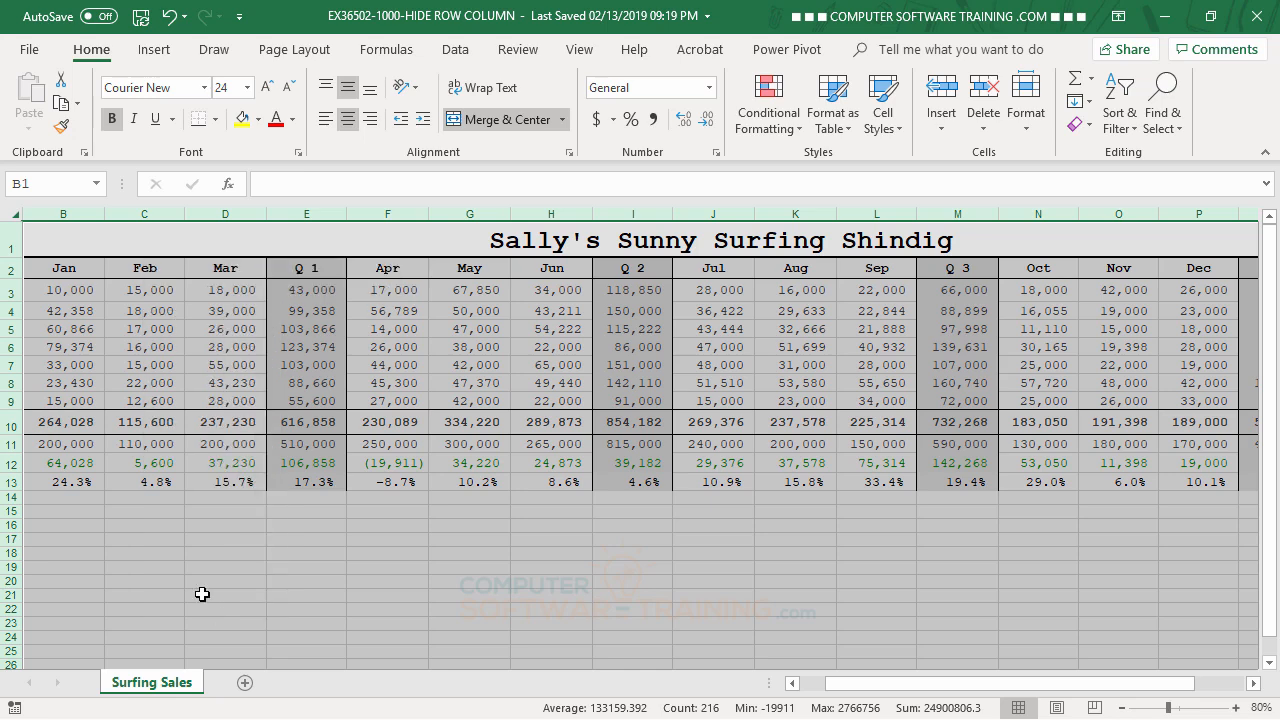
{"action": "left_click", "coordinate": [227, 588]}
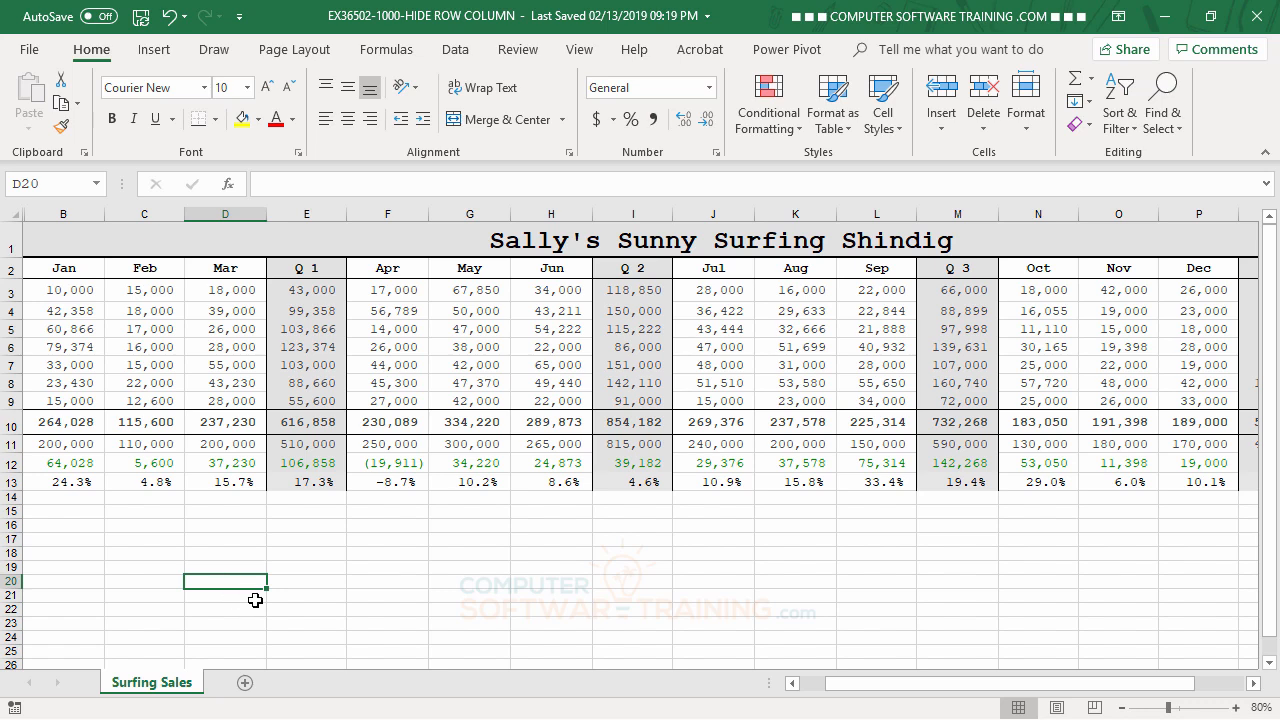
Bring back hidden column A by widening it manually until the Total Sales label fits fully
{"action": "left_click", "coordinate": [63, 214]}
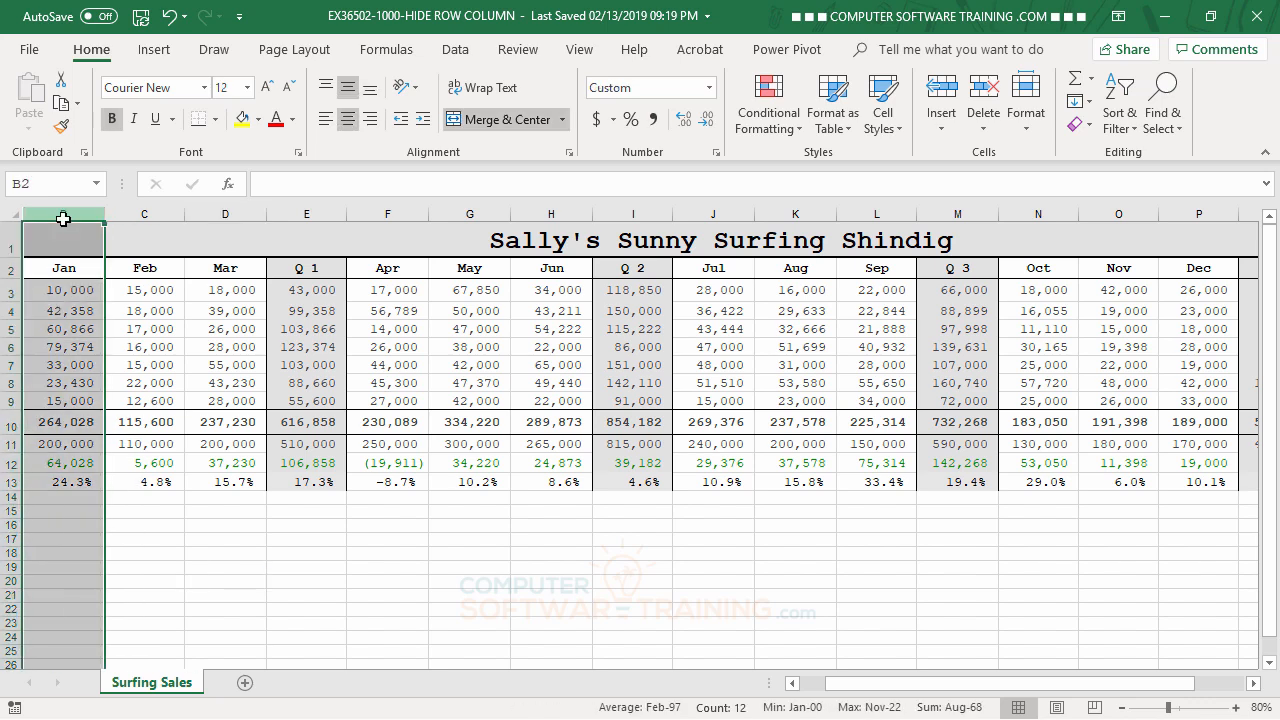
{"action": "left_click", "coordinate": [214, 566]}
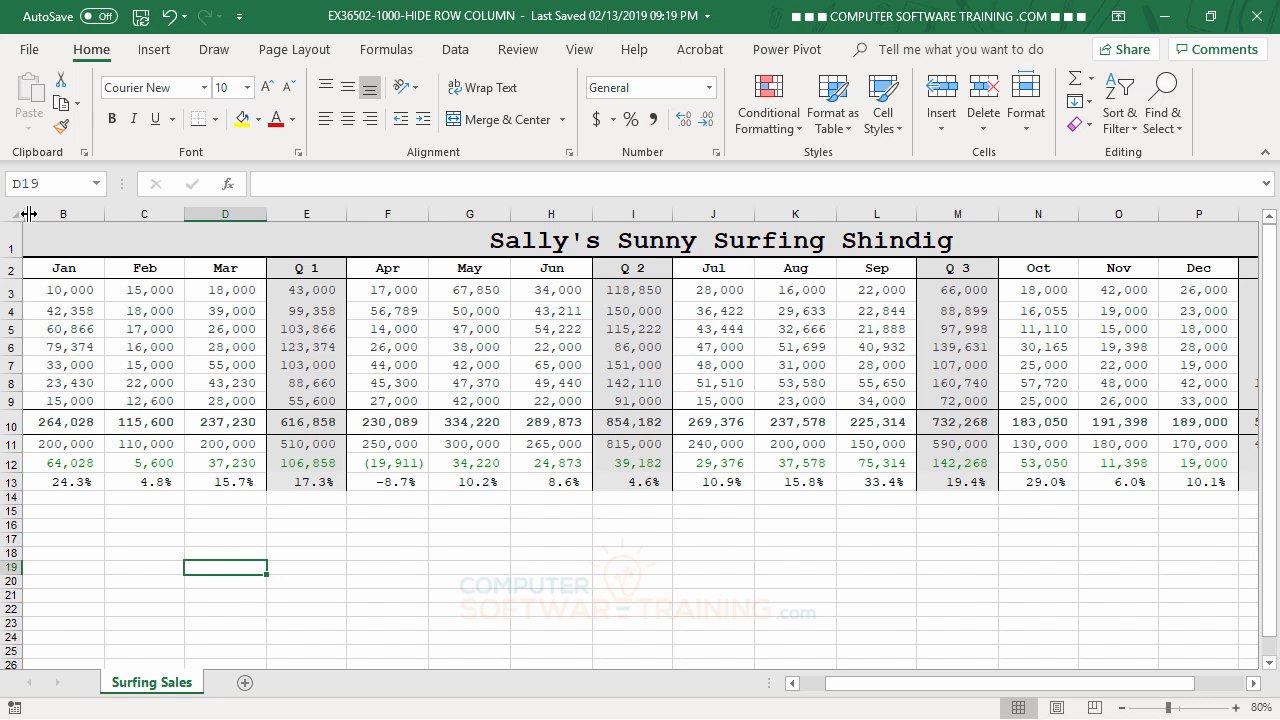
{"action": "left_click_drag", "start_coordinate": [29, 213], "coordinate": [29, 213]}
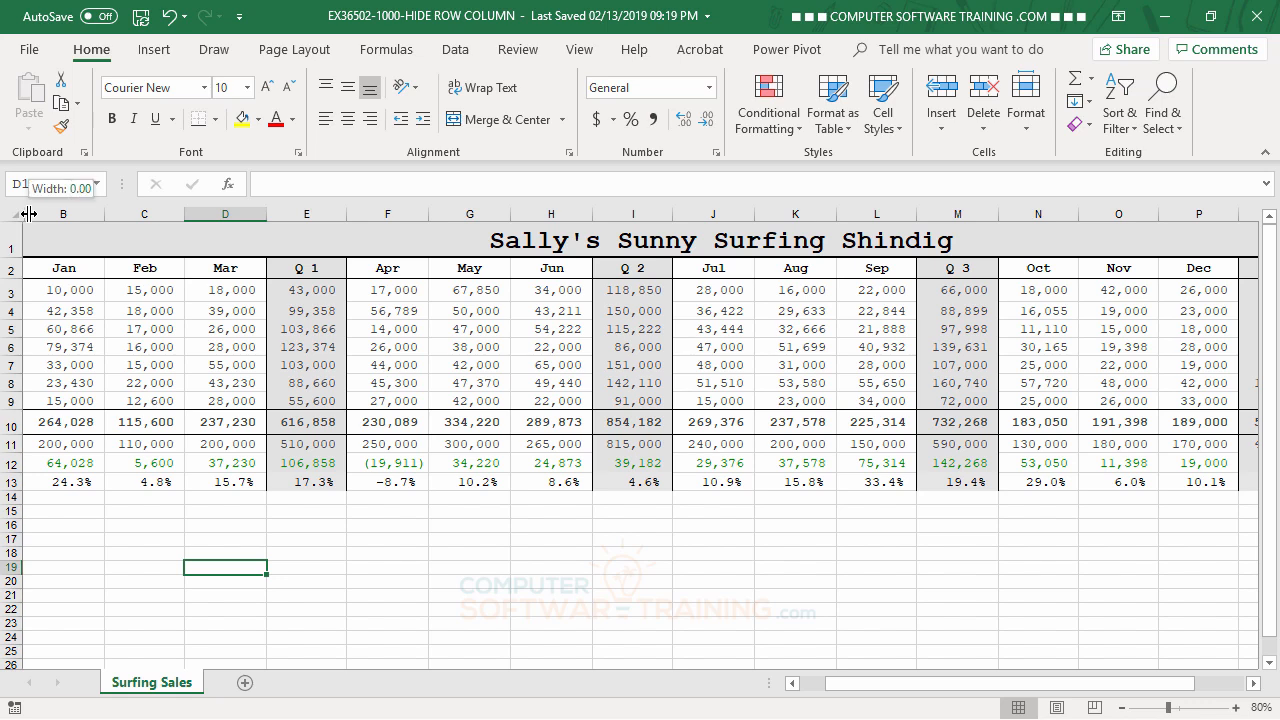
{"action": "left_click_drag", "start_coordinate": [29, 213], "coordinate": [121, 278]}
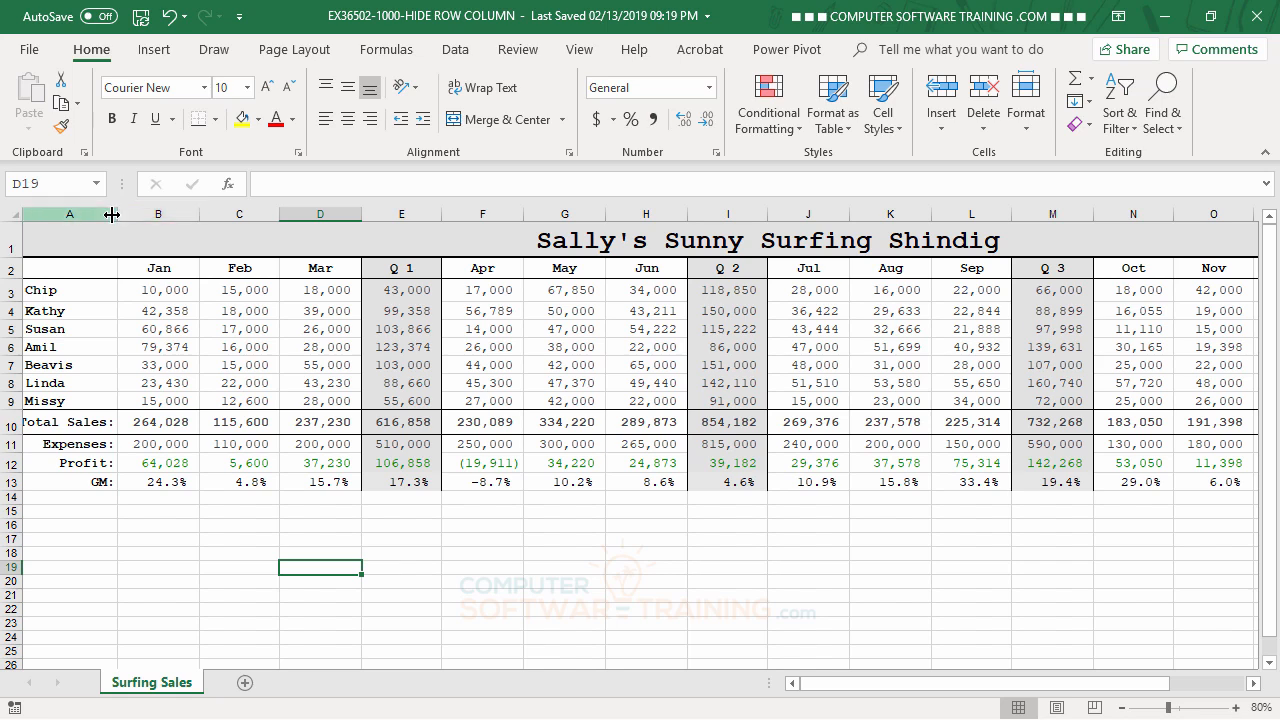
{"action": "left_click_drag", "start_coordinate": [115, 214], "coordinate": [125, 214]}
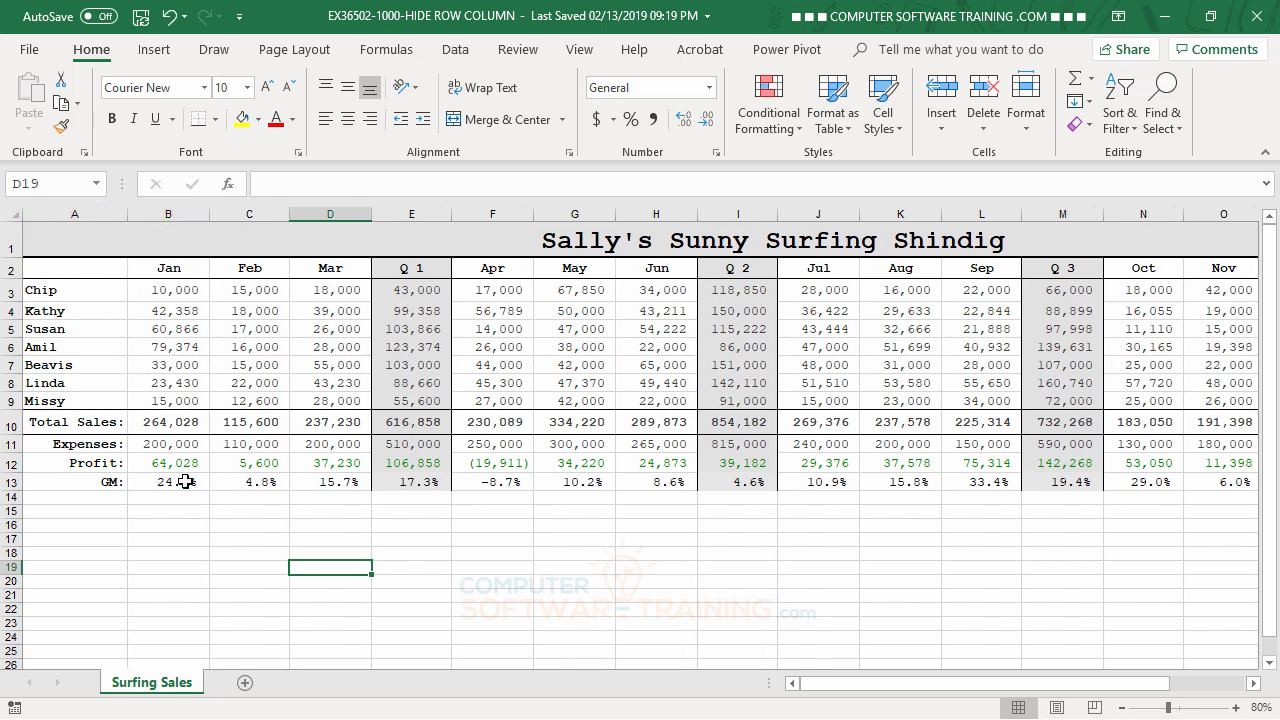
{"action": "left_click", "coordinate": [195, 558]}
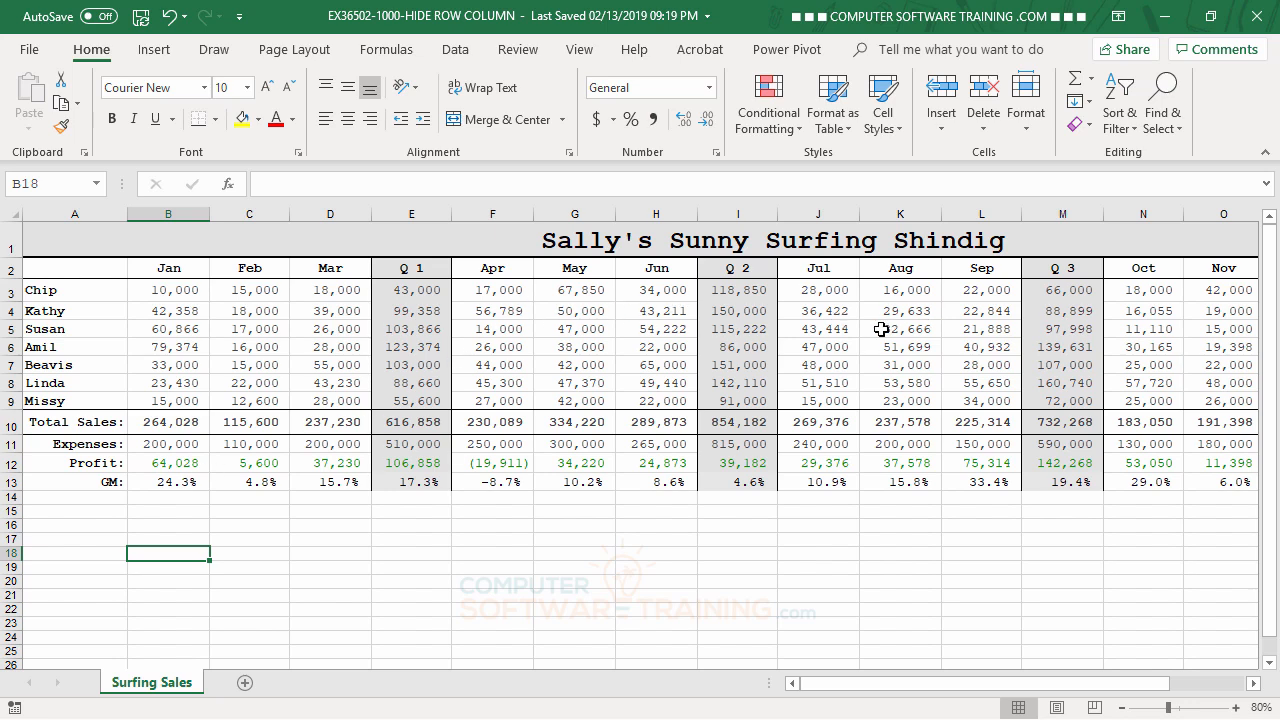
Hide all the monthly columns together (B:D, F:H, J:L and N:P), leaving the quarter and total columns
{"action": "left_click", "coordinate": [169, 218]}
{"action": "left_click_drag", "start_coordinate": [186, 215], "coordinate": [331, 210]}
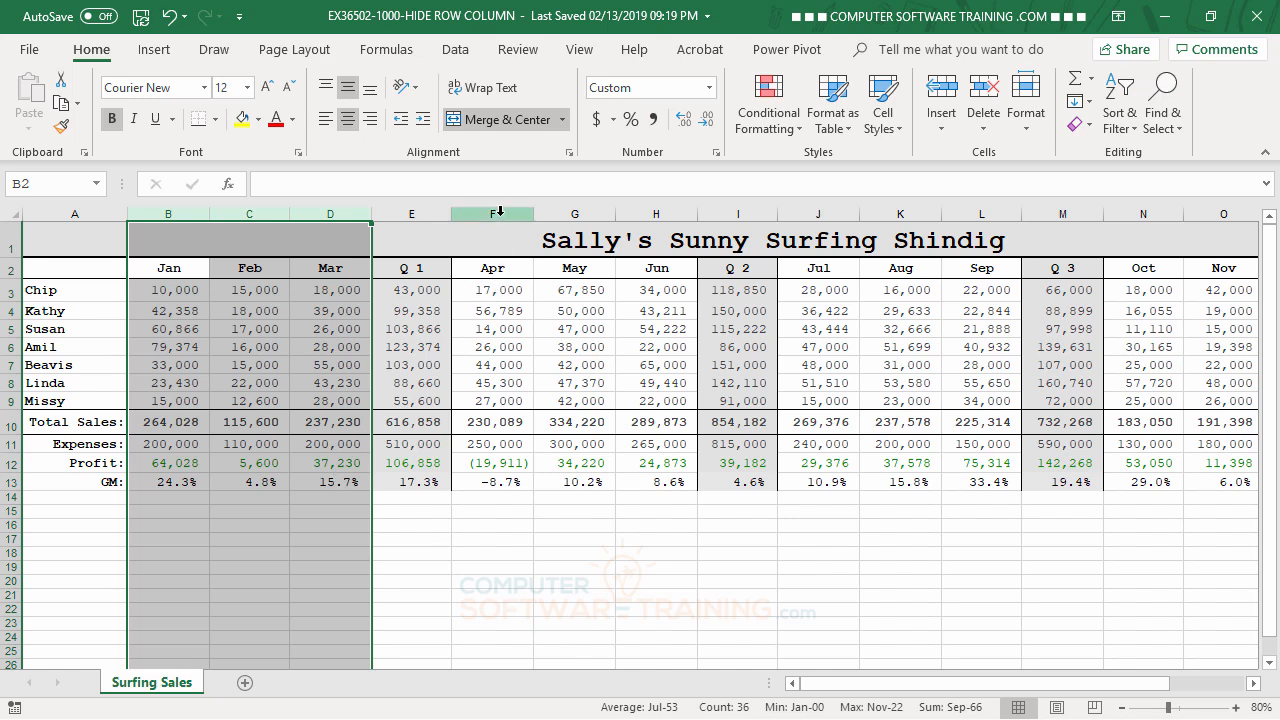
{"action": "left_click_drag", "start_coordinate": [499, 212], "coordinate": [645, 214]}
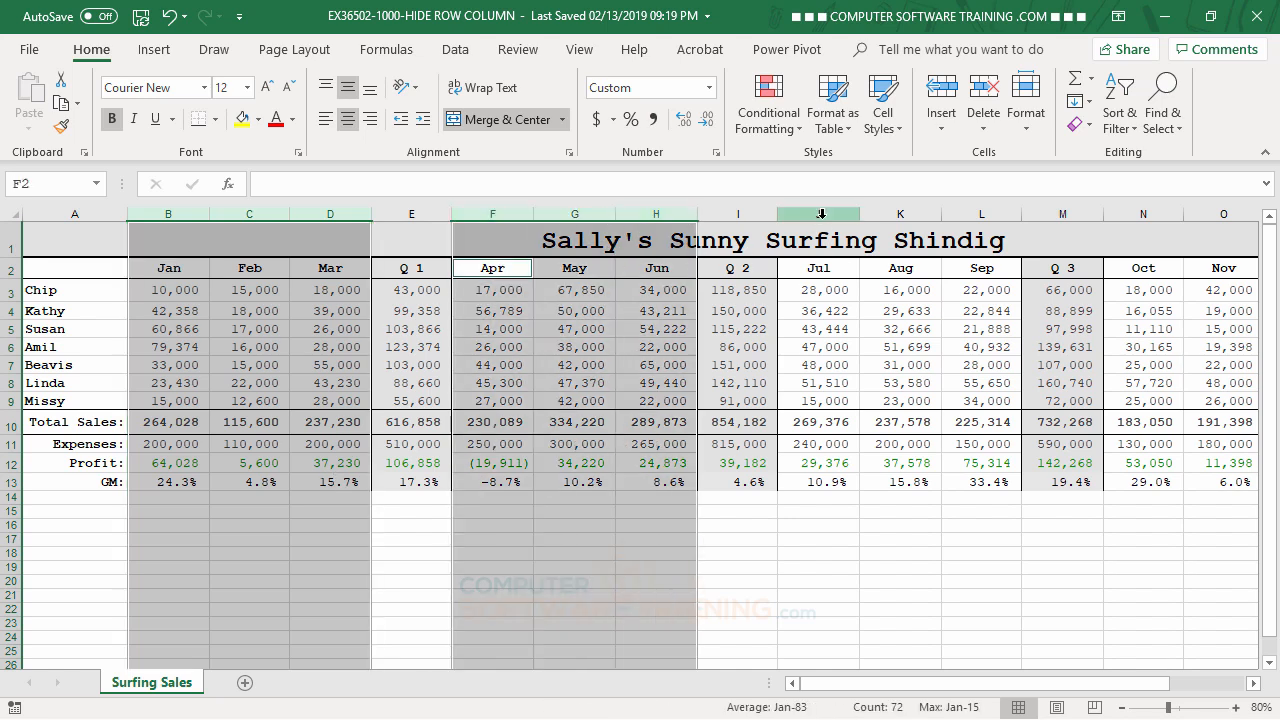
{"action": "left_click_drag", "start_coordinate": [820, 214], "coordinate": [981, 214]}
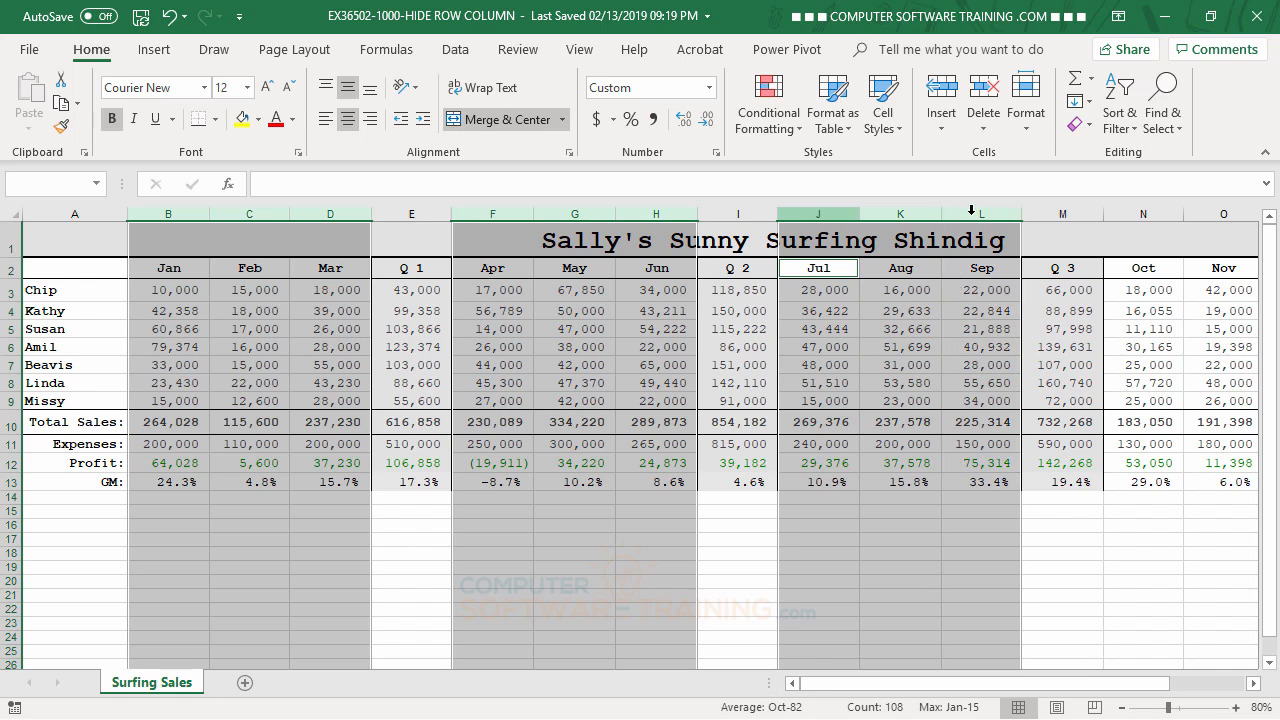
{"action": "left_click", "coordinate": [1253, 683]}
{"action": "left_click", "coordinate": [1253, 683]}
{"action": "left_click", "coordinate": [1253, 683]}
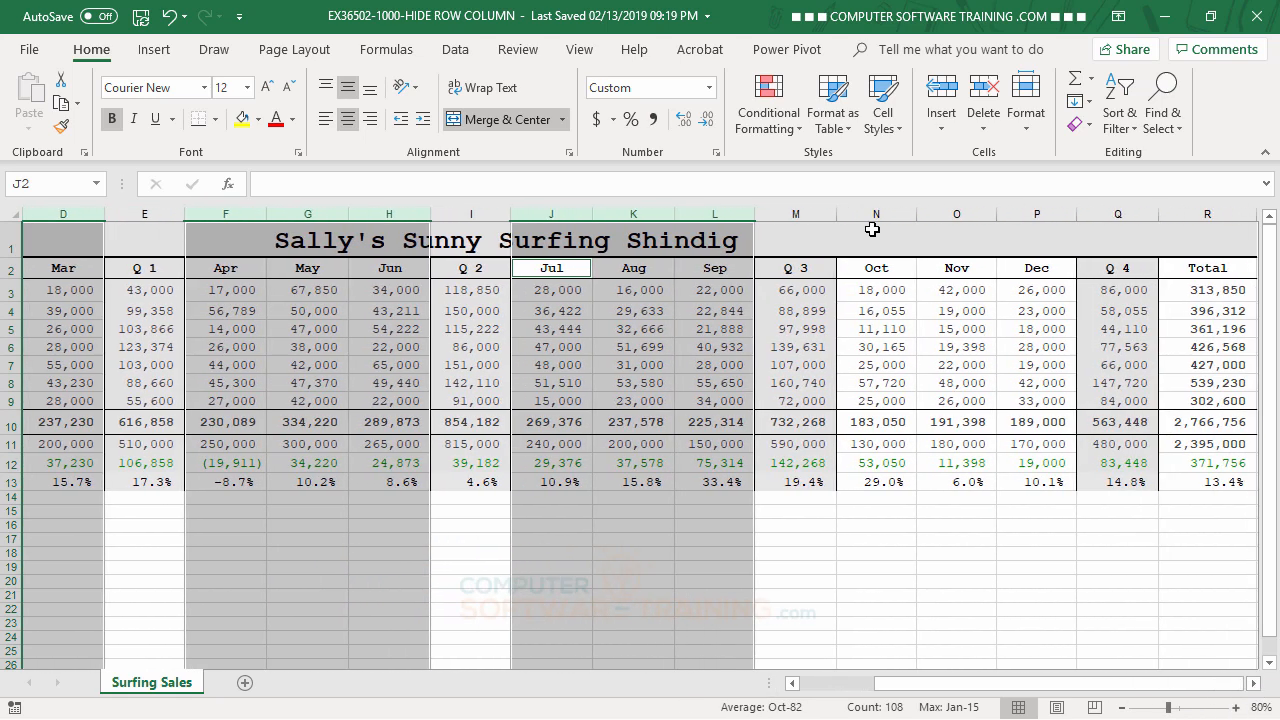
{"action": "left_click_drag", "start_coordinate": [876, 214], "coordinate": [1032, 210]}
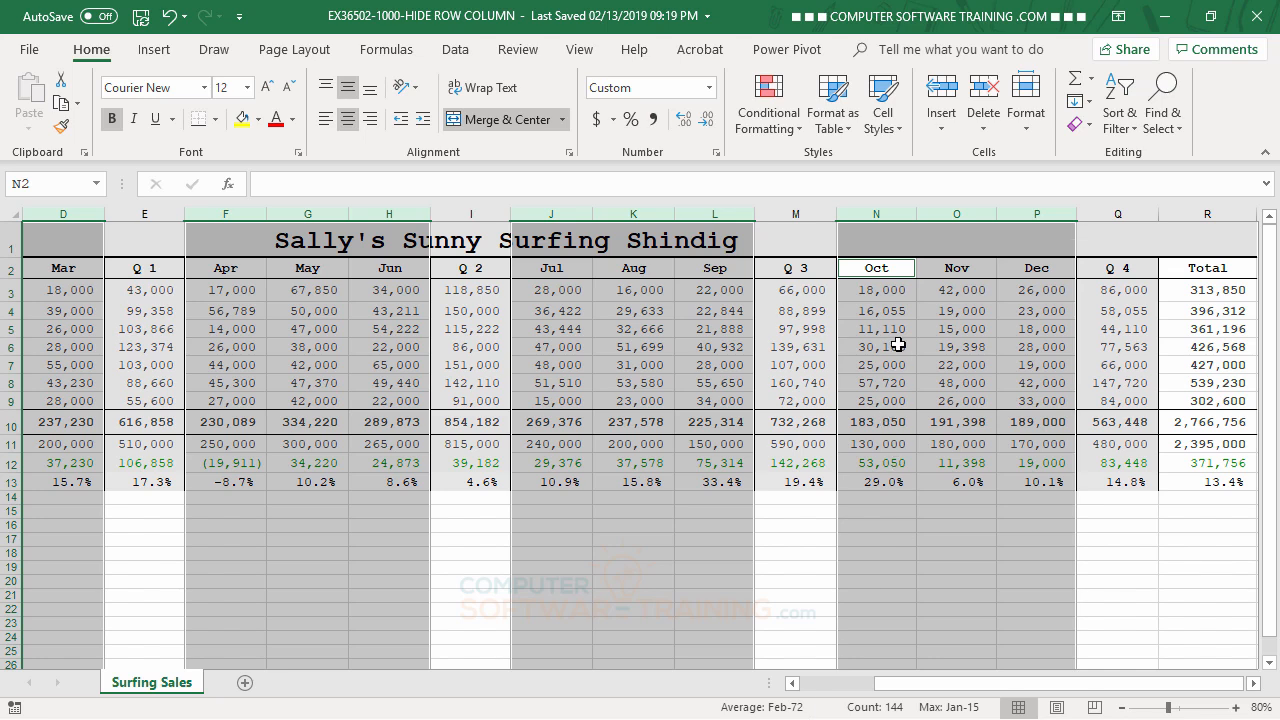
{"action": "right_click", "coordinate": [684, 354]}
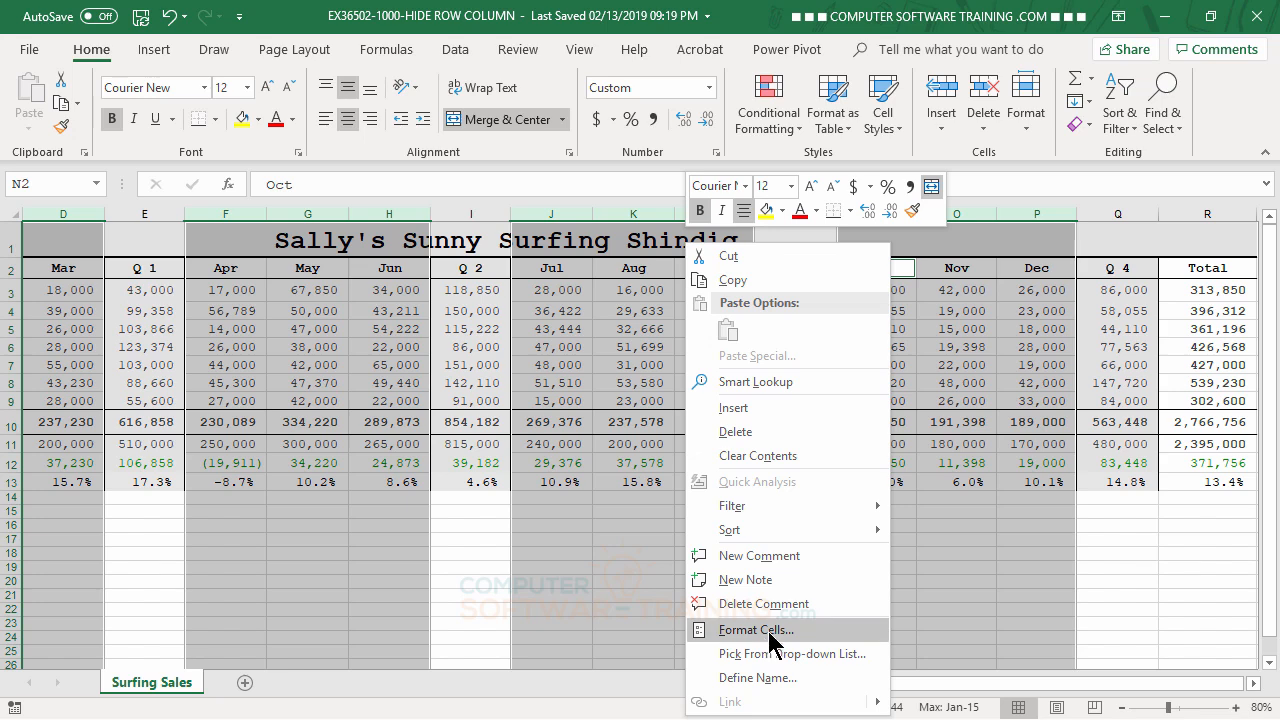
{"action": "right_click", "coordinate": [714, 317]}
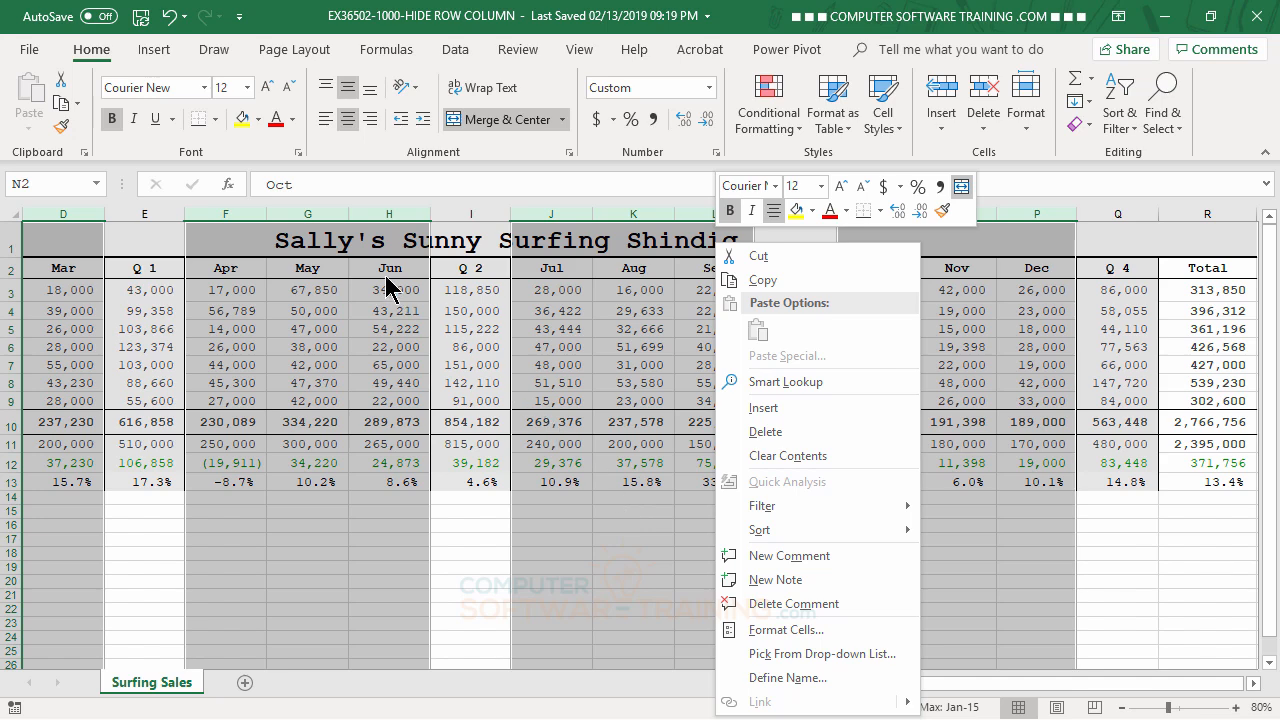
{"action": "right_click", "coordinate": [378, 214]}
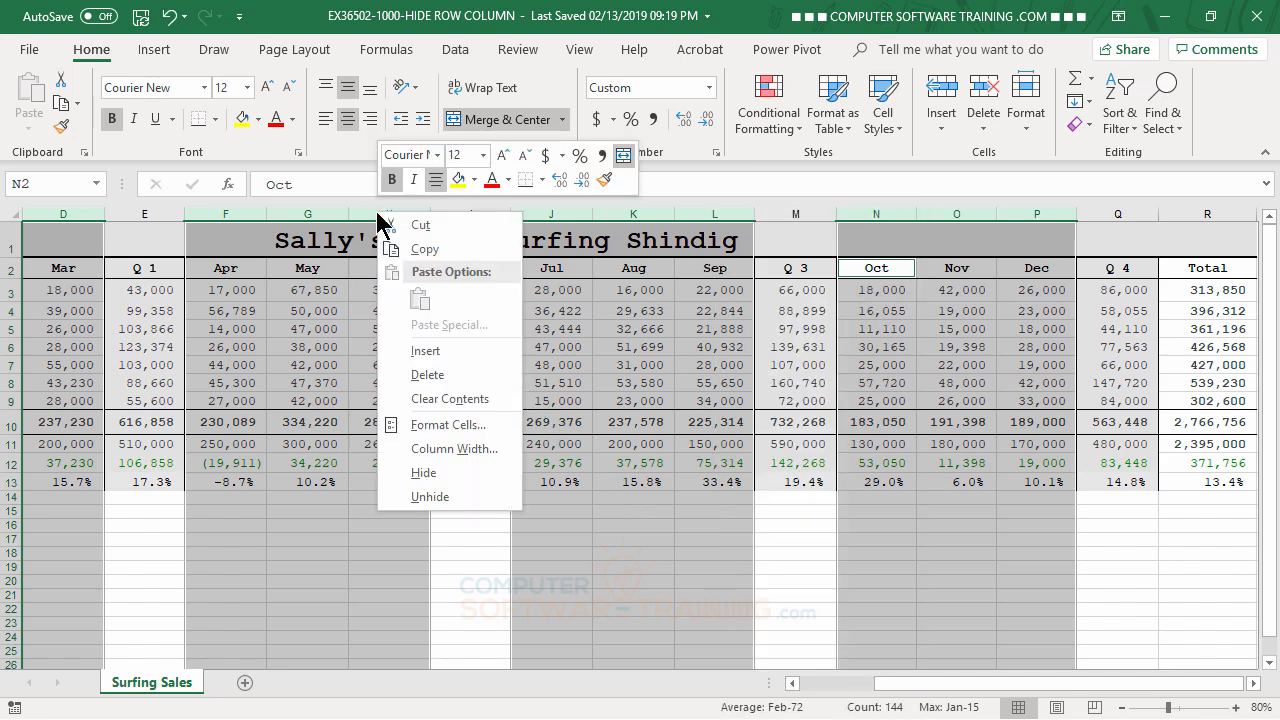
{"action": "left_click", "coordinate": [436, 469]}
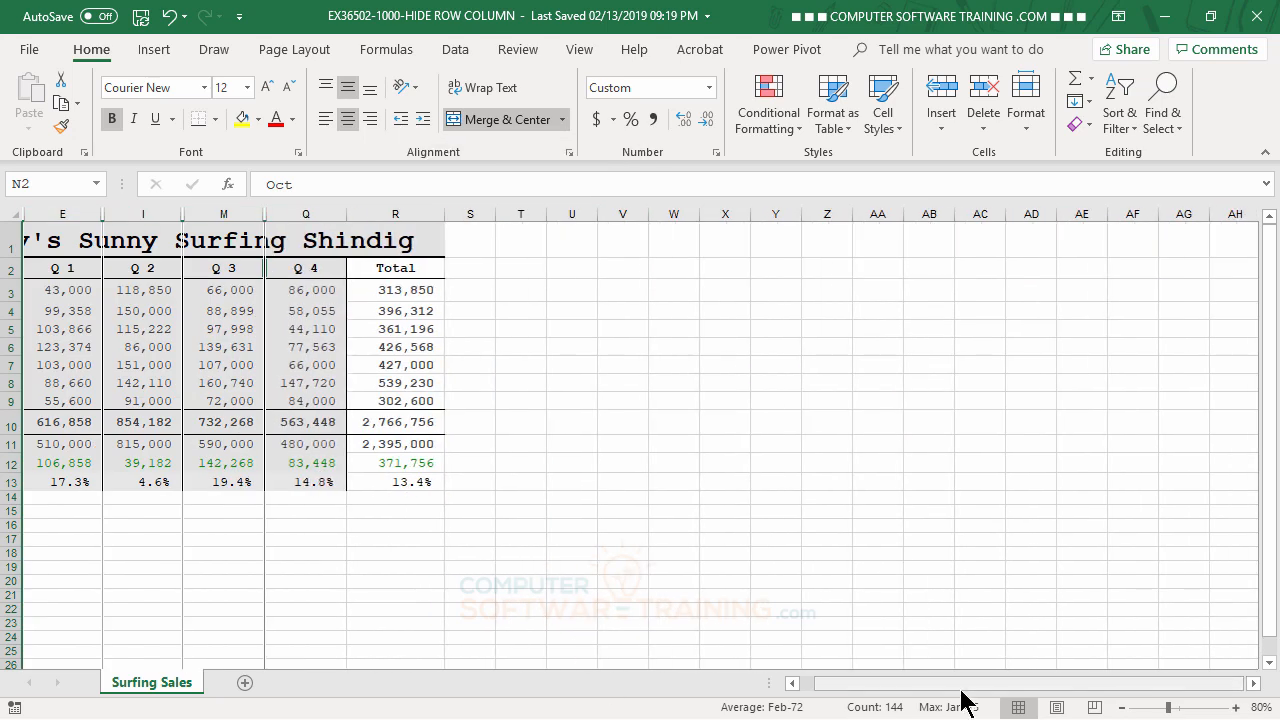
Hide the individual salesperson rows 3 through 9 in the quarterly summary
{"action": "left_click_drag", "start_coordinate": [962, 684], "coordinate": [775, 703]}
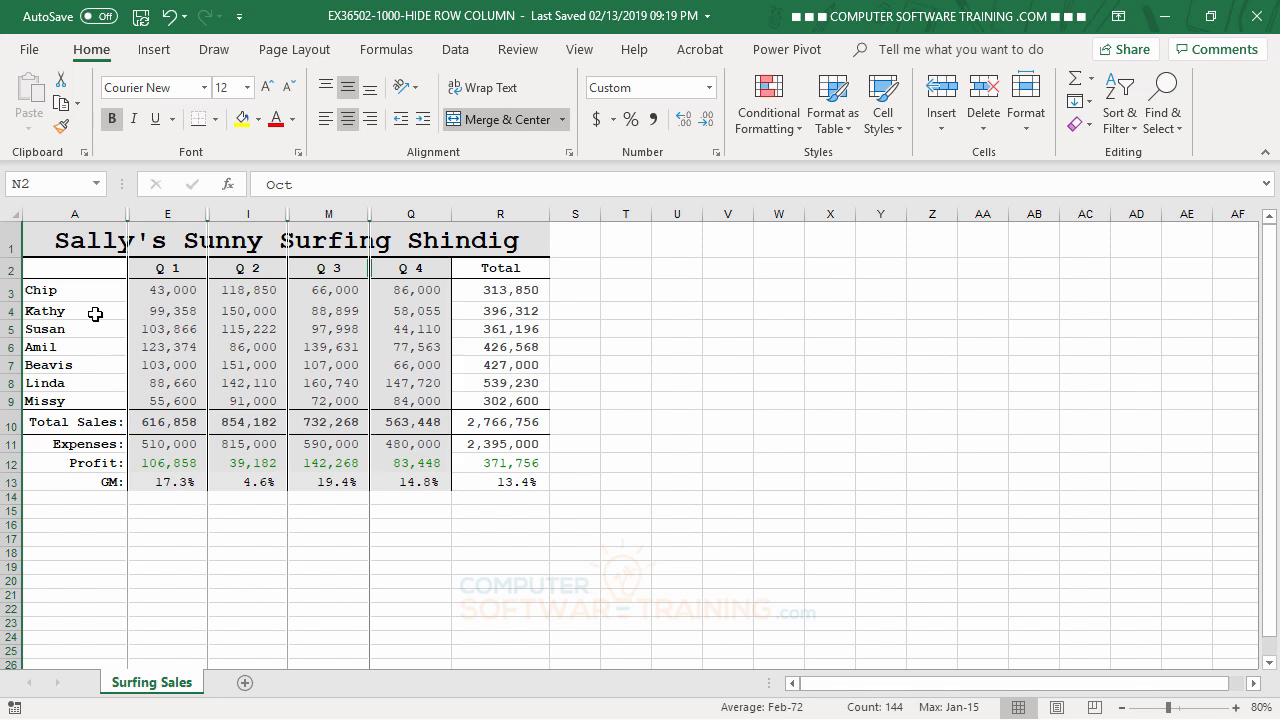
{"action": "left_click_drag", "start_coordinate": [9, 293], "coordinate": [5, 399]}
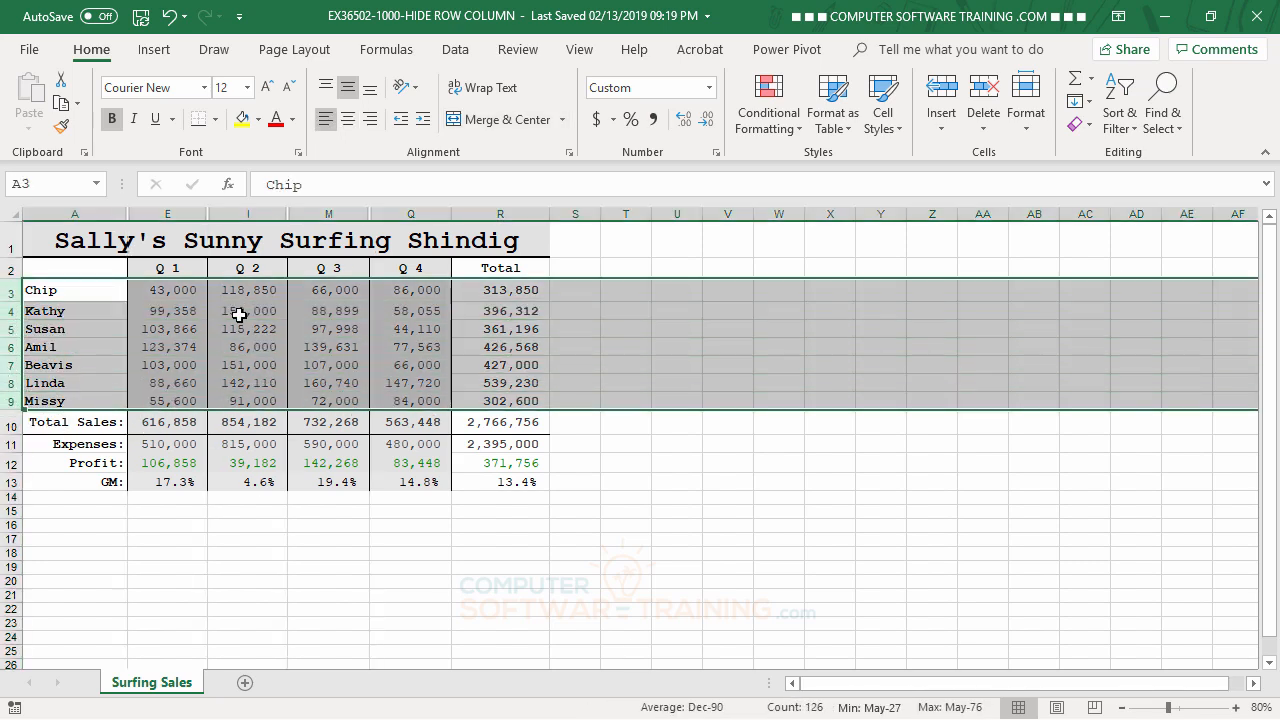
{"action": "right_click", "coordinate": [240, 316]}
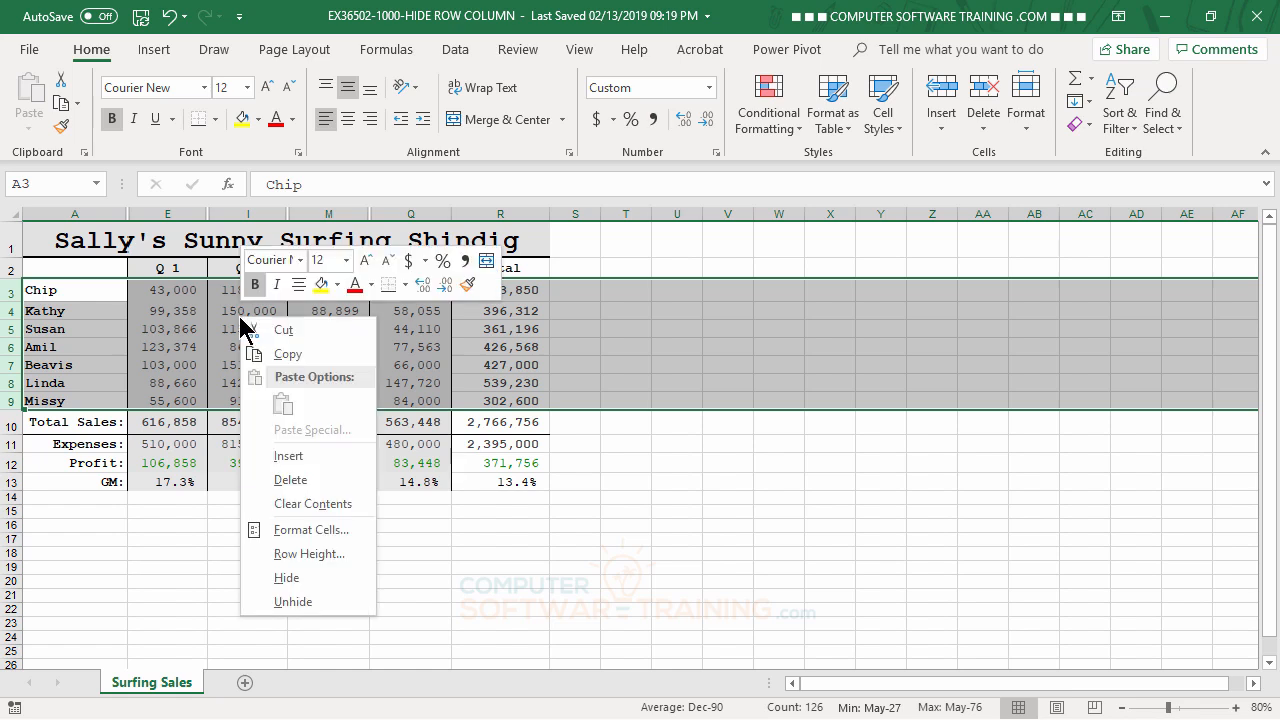
{"action": "left_click", "coordinate": [312, 577]}
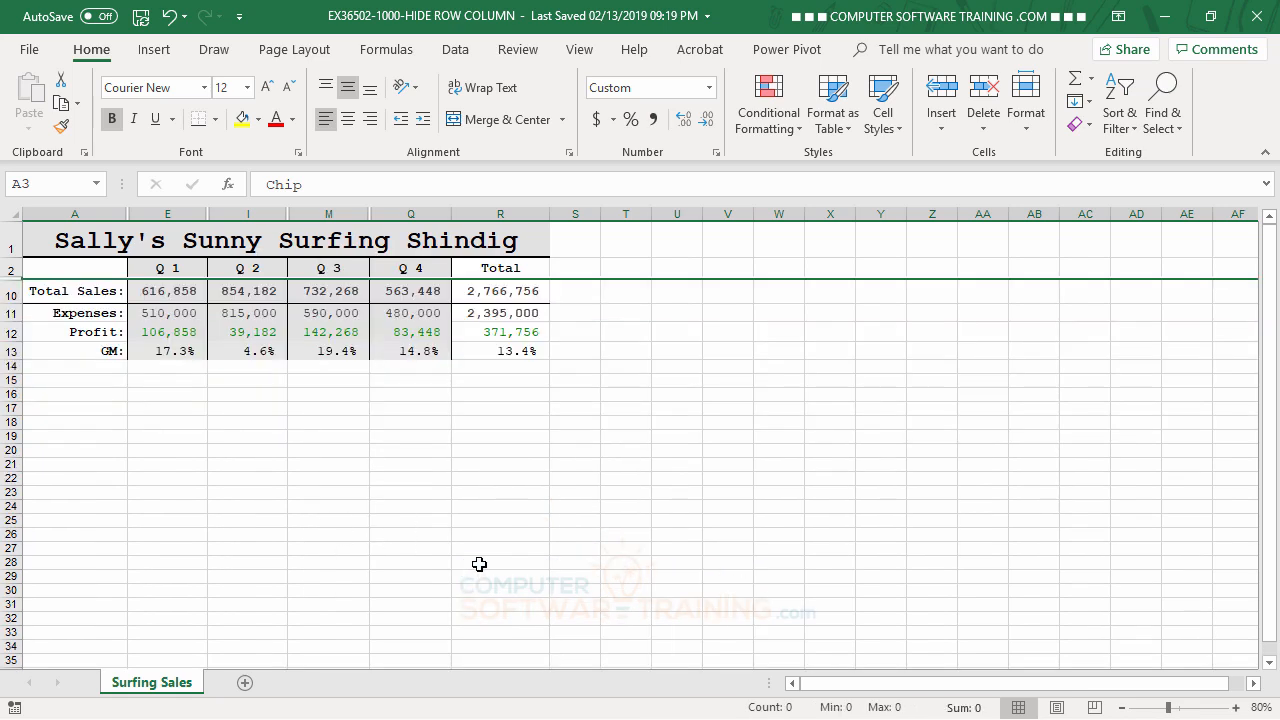
{"action": "left_click", "coordinate": [479, 564]}
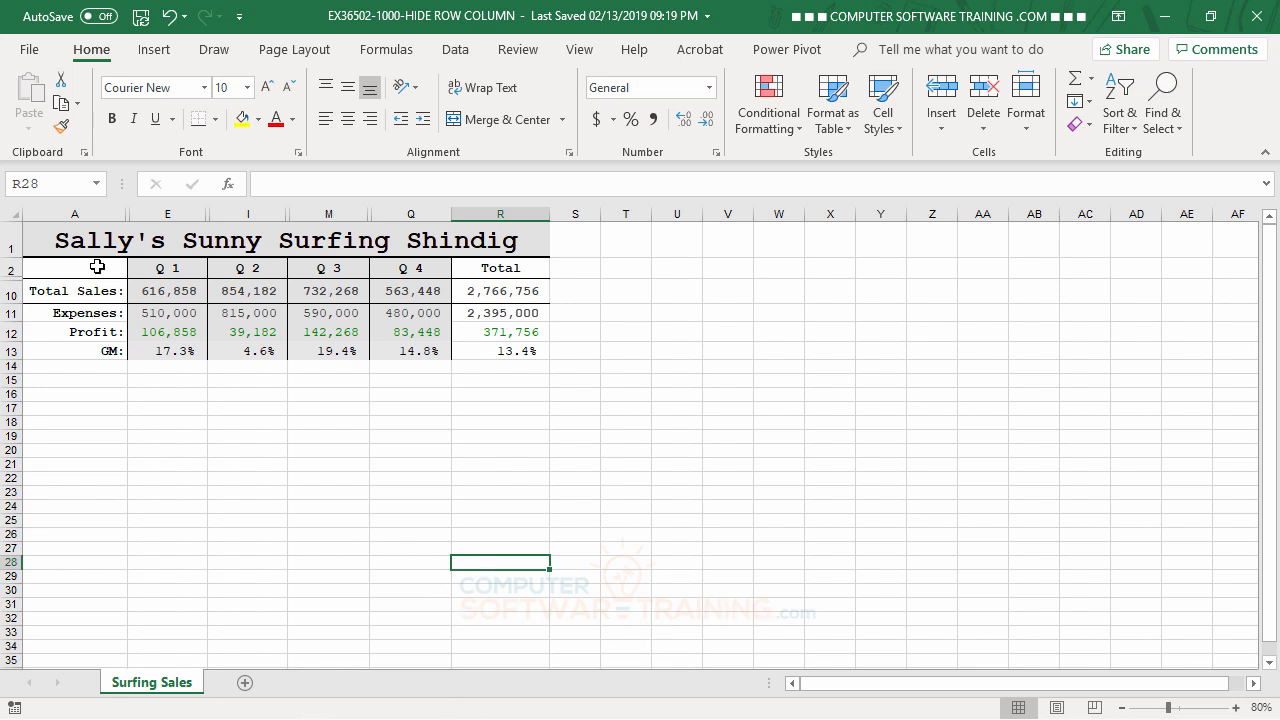
Unhide all the monthly columns at once across the range from column A through column R
{"action": "left_click", "coordinate": [89, 212]}
{"action": "left_click_drag", "start_coordinate": [89, 212], "coordinate": [480, 214]}
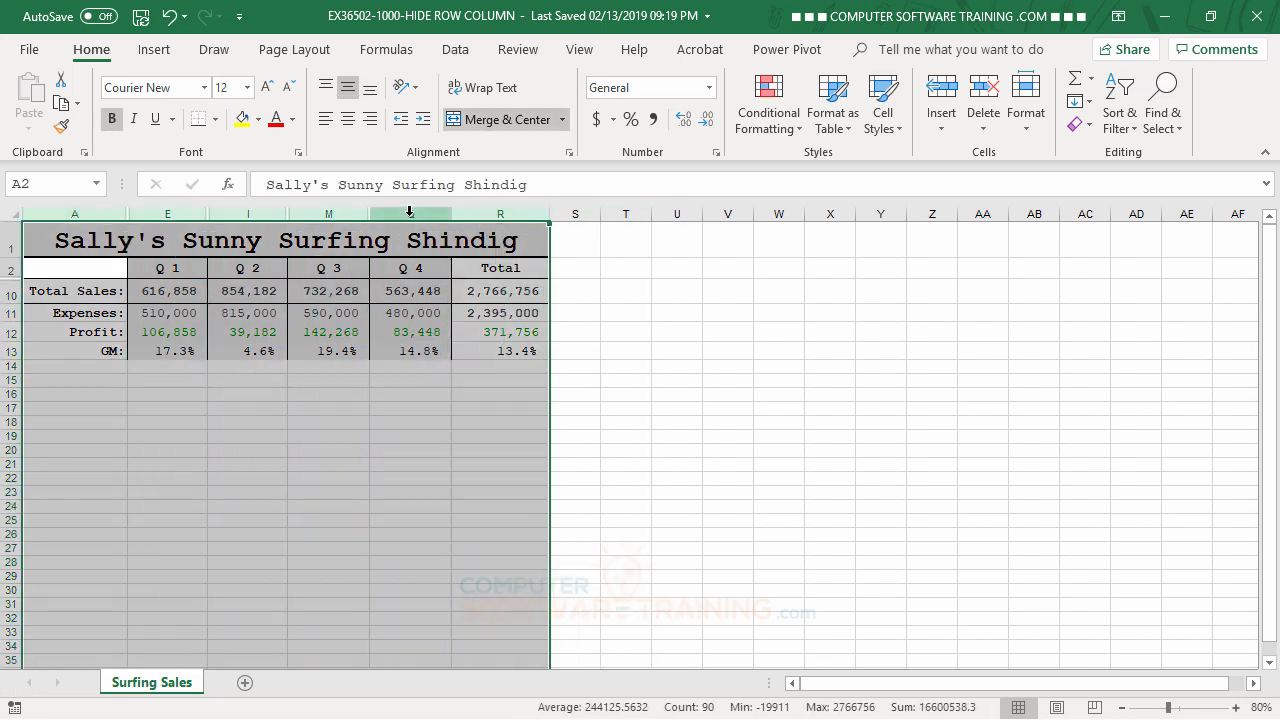
{"action": "right_click", "coordinate": [409, 211]}
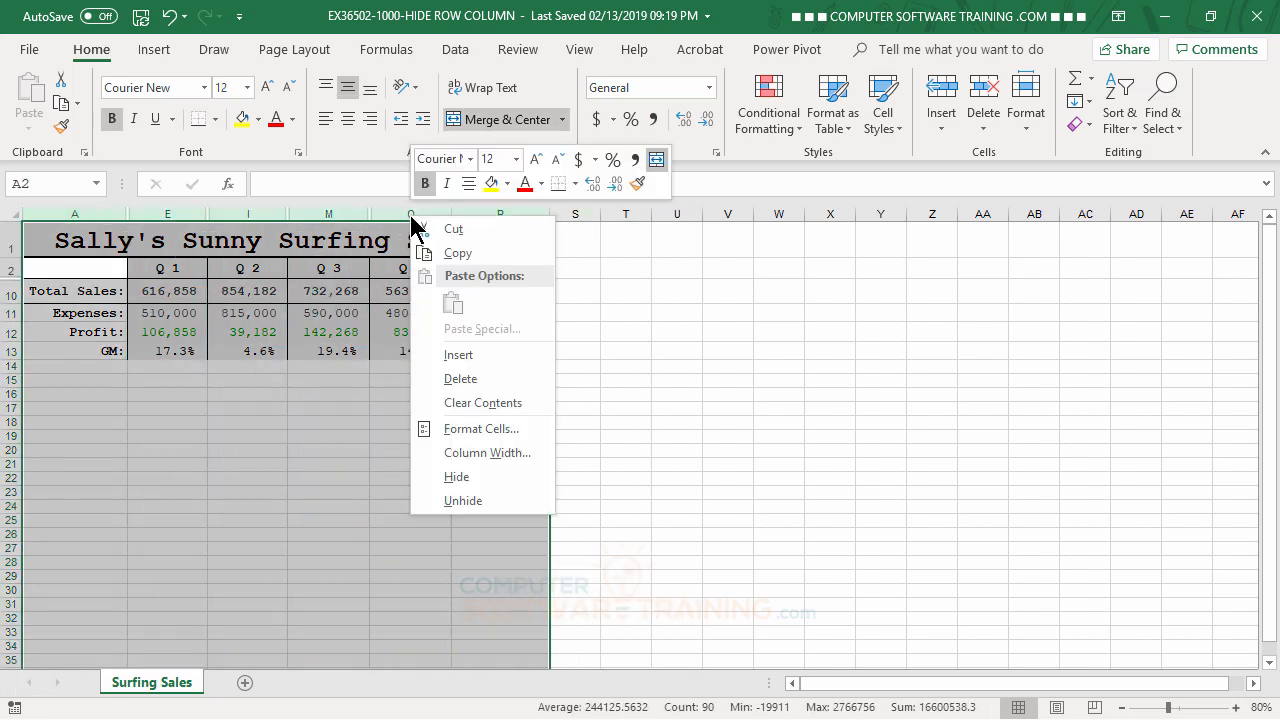
{"action": "left_click", "coordinate": [462, 501]}
Unhide the salesperson rows between the month header row 2 and Total Sales row 10
{"action": "left_click_drag", "start_coordinate": [10, 268], "coordinate": [12, 297]}
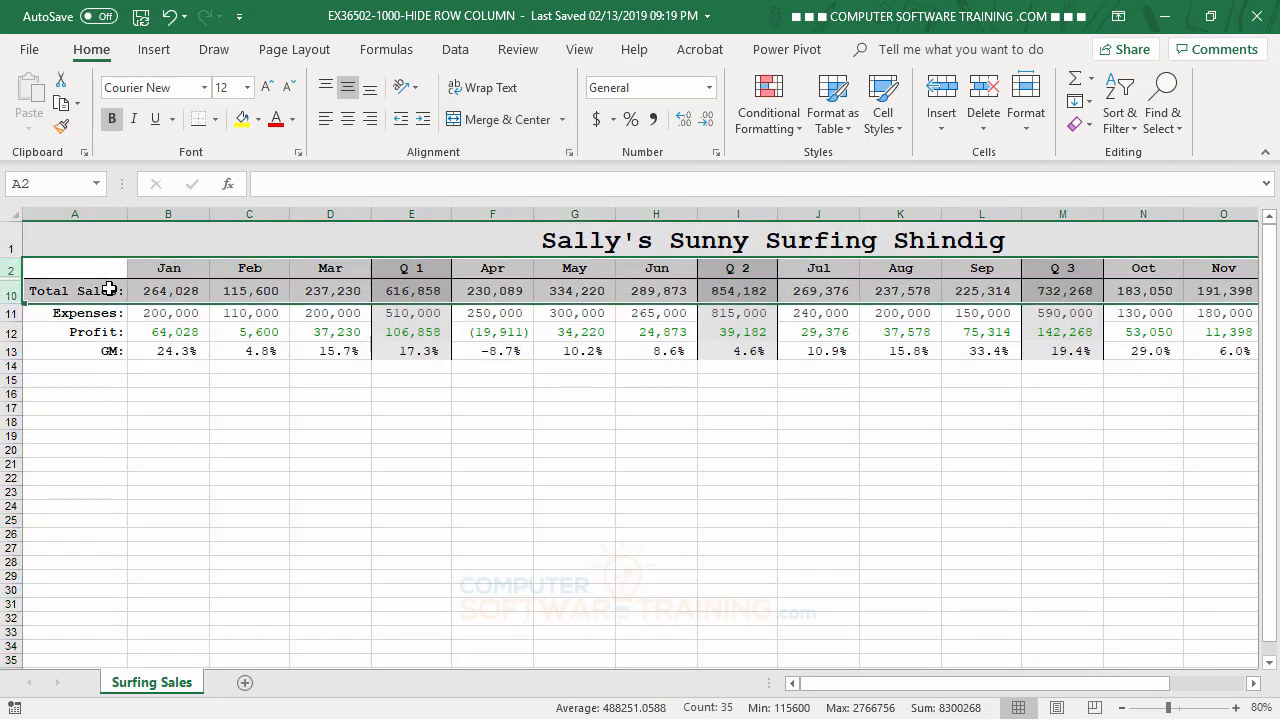
{"action": "right_click", "coordinate": [108, 289]}
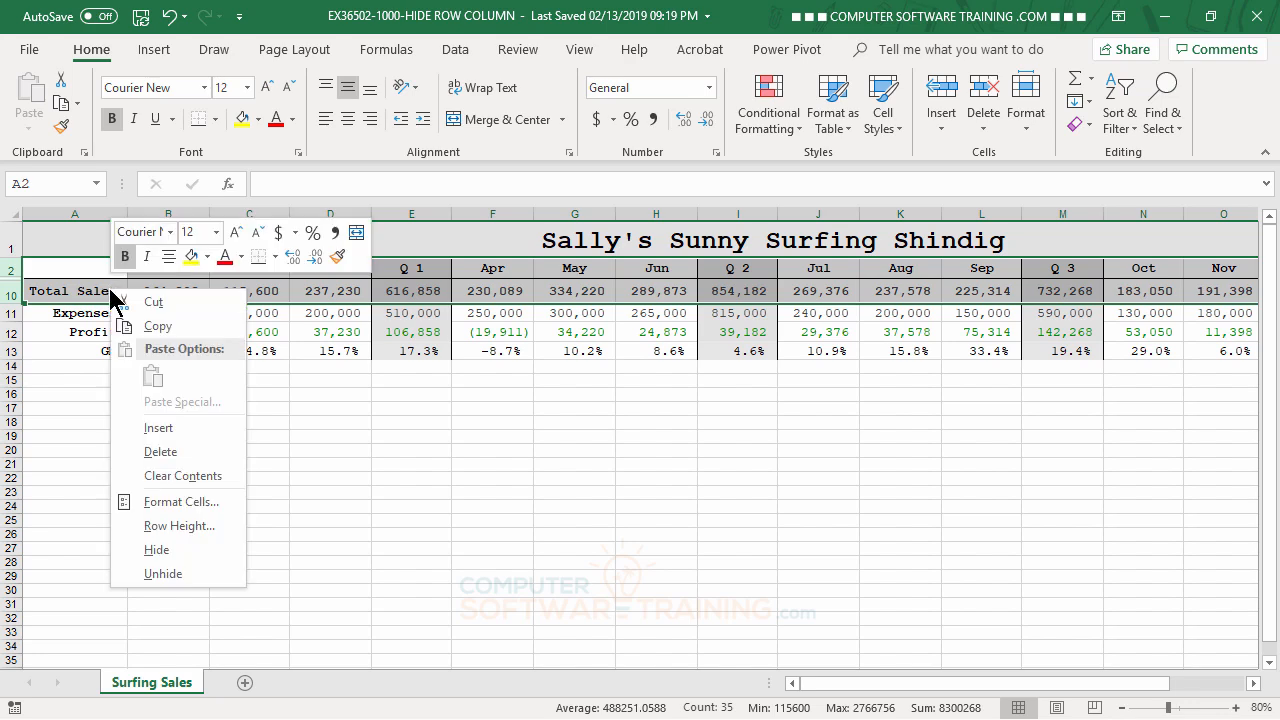
{"action": "left_click", "coordinate": [184, 576]}
{"action": "left_click", "coordinate": [546, 567]}
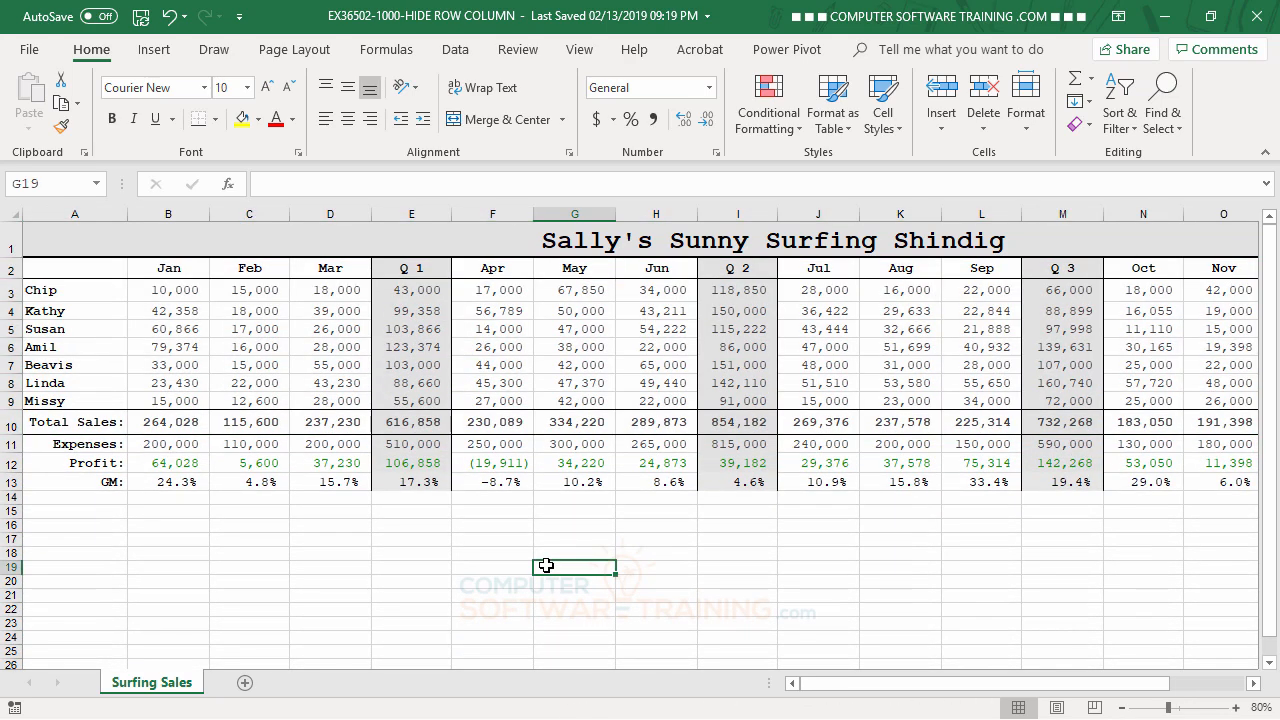